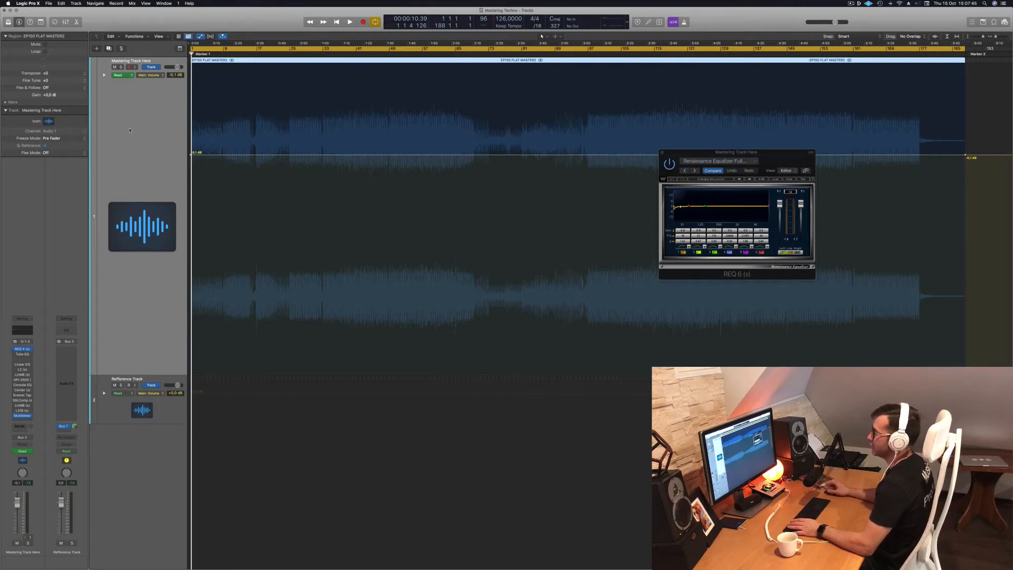
- Audition the mastering track from the start and around the one-minute section, moving the REQ 6 window over the middle of the arrangement
{"action": "key", "text": "space"}
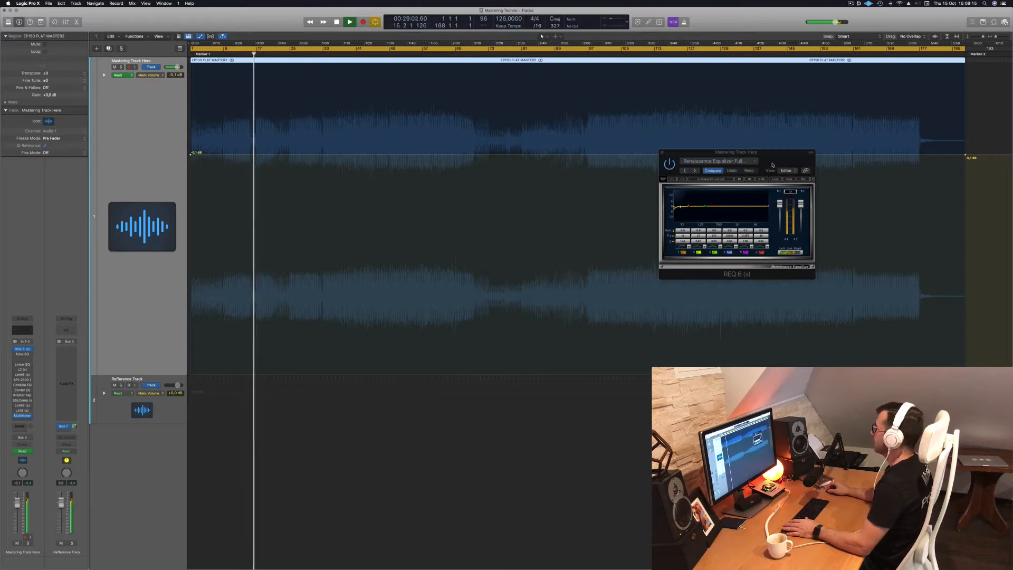
{"action": "left_click_drag", "start_coordinate": [782, 156], "coordinate": [675, 102]}
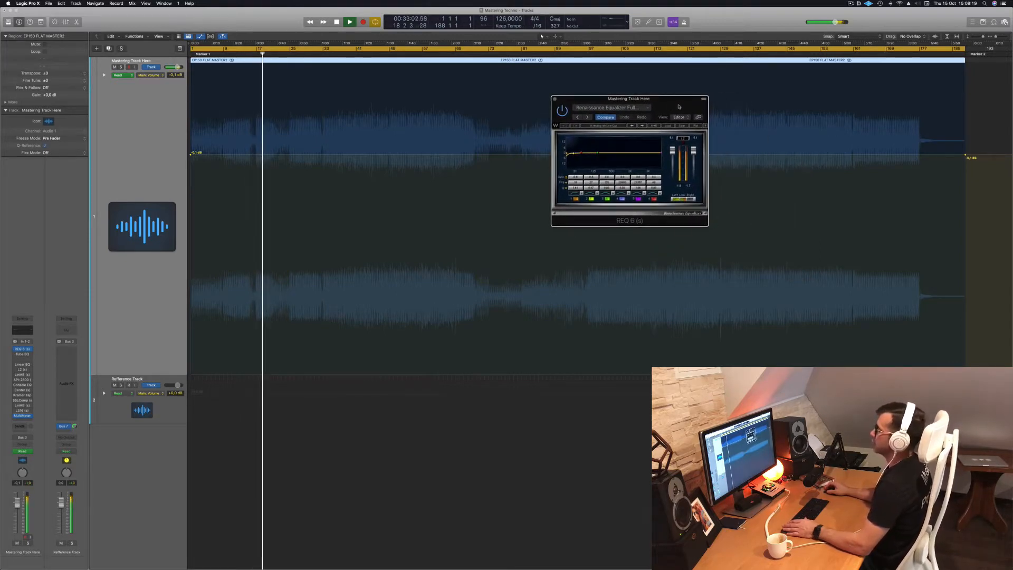
{"action": "key", "text": "space"}
{"action": "left_click", "coordinate": [323, 54]}
{"action": "left_click_drag", "start_coordinate": [669, 105], "coordinate": [522, 262]}
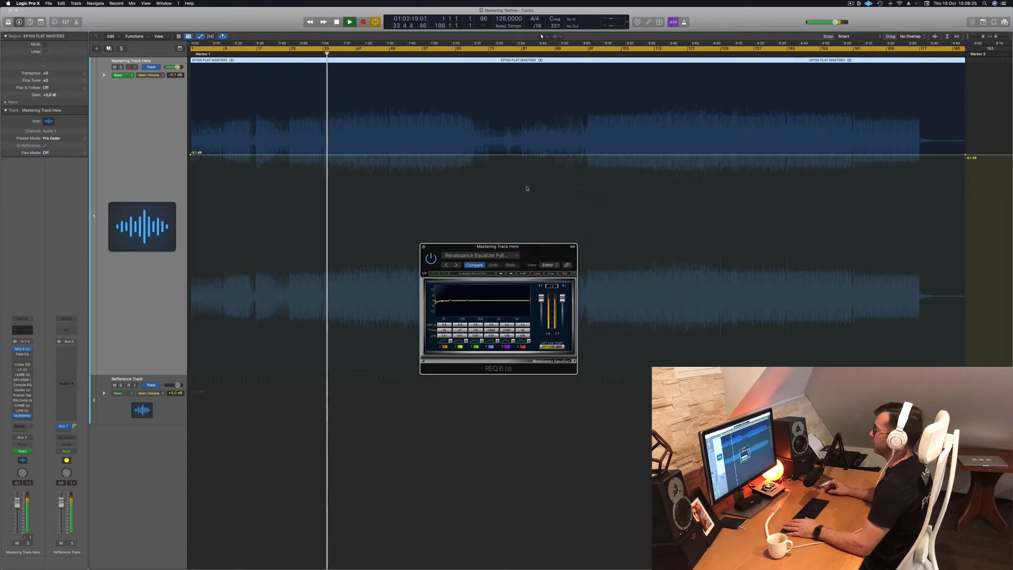
- Audition the mastering track's first drop and breakdown by playing from several points between about one and two and a half minutes
{"action": "left_click", "coordinate": [389, 54]}
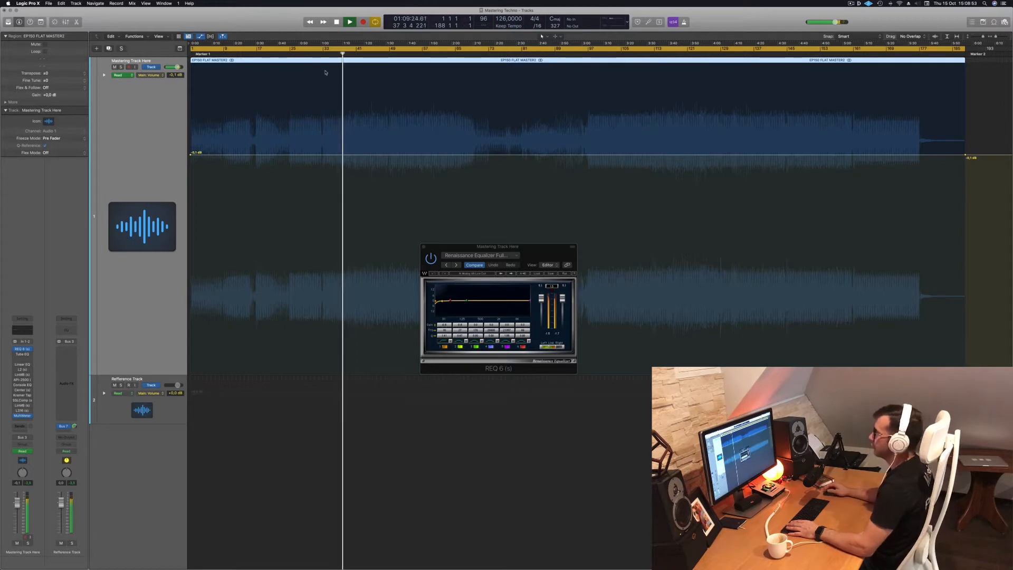
{"action": "left_click", "coordinate": [314, 53]}
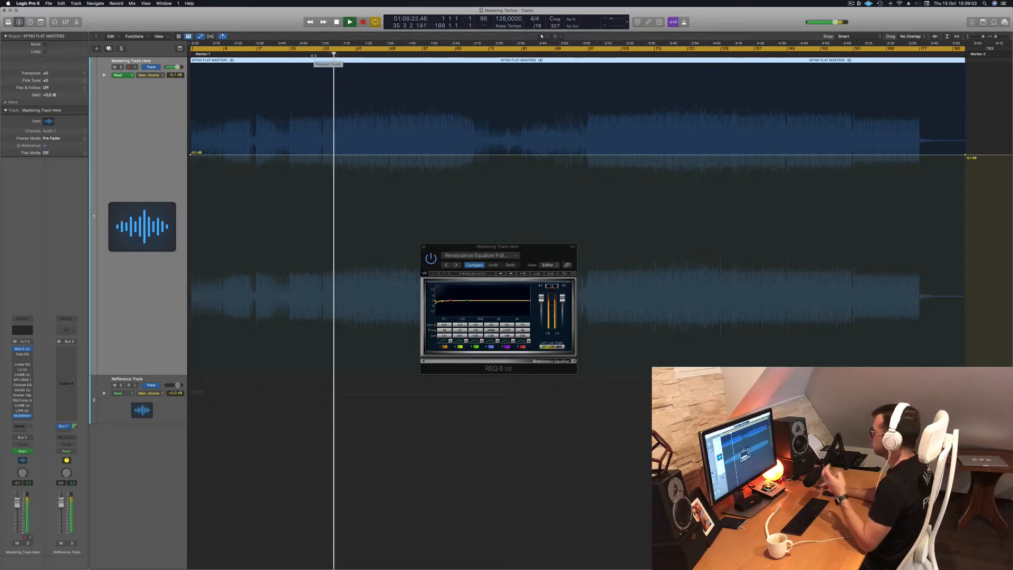
{"action": "left_click", "coordinate": [390, 53]}
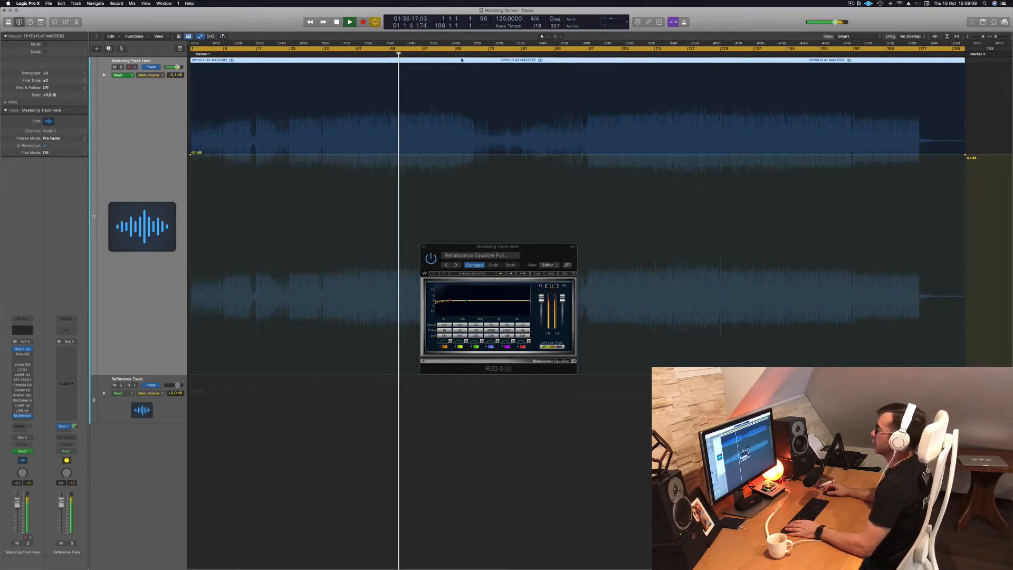
{"action": "left_click", "coordinate": [447, 53]}
{"action": "left_click", "coordinate": [473, 54]}
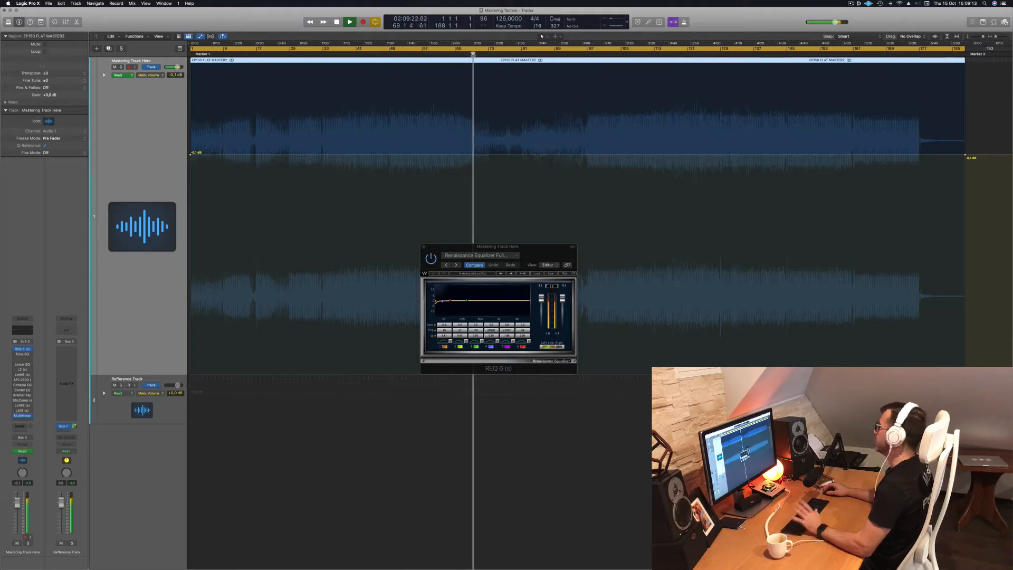
{"action": "left_click", "coordinate": [521, 53]}
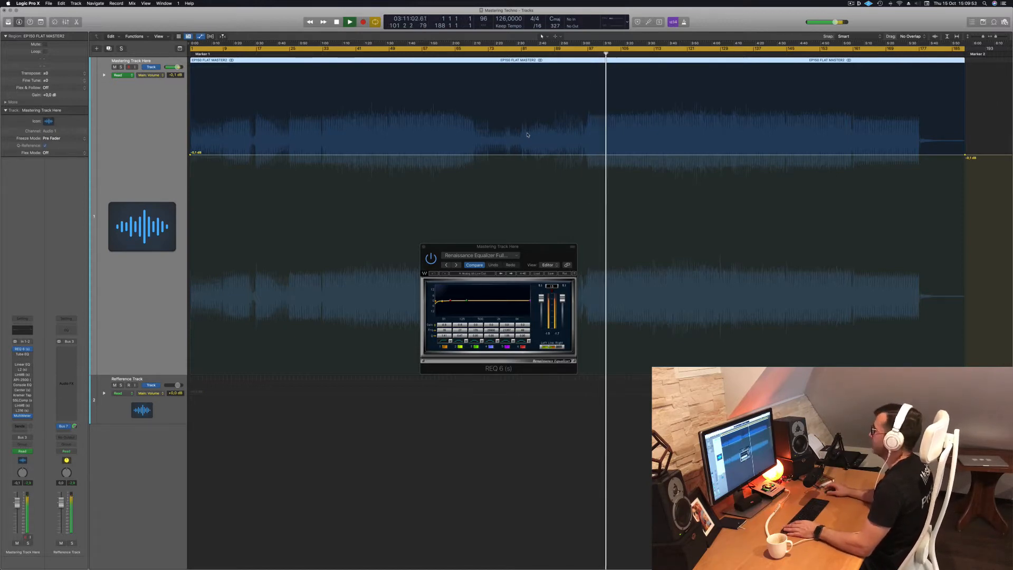
- Audition the second drop of the mastering track from several points up to about 3:50, and stop playback
{"action": "key", "text": "space"}
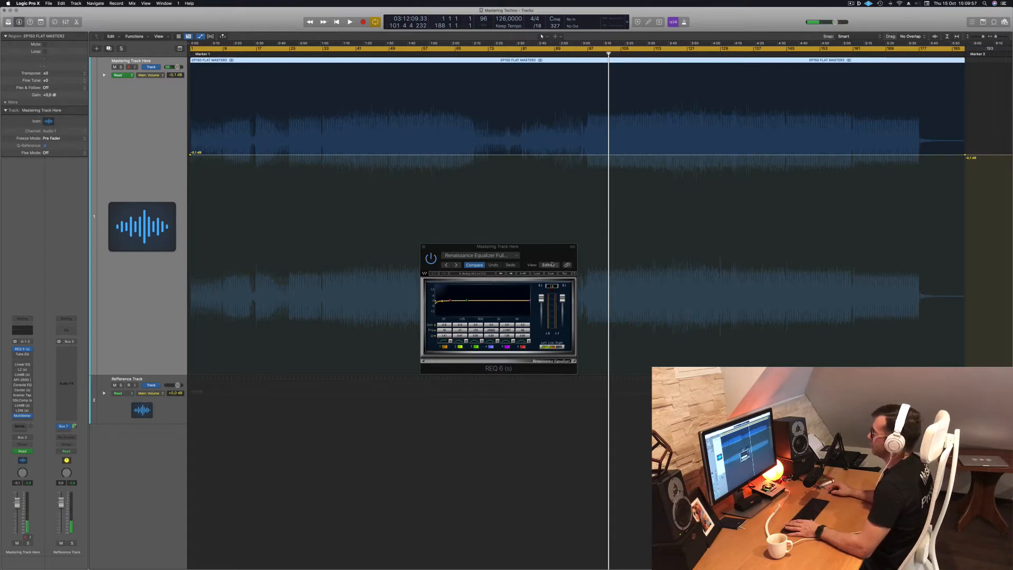
{"action": "left_click_drag", "start_coordinate": [553, 255], "coordinate": [548, 254]}
{"action": "key", "text": "space"}
{"action": "left_click", "coordinate": [642, 54]}
{"action": "left_click", "coordinate": [687, 54]}
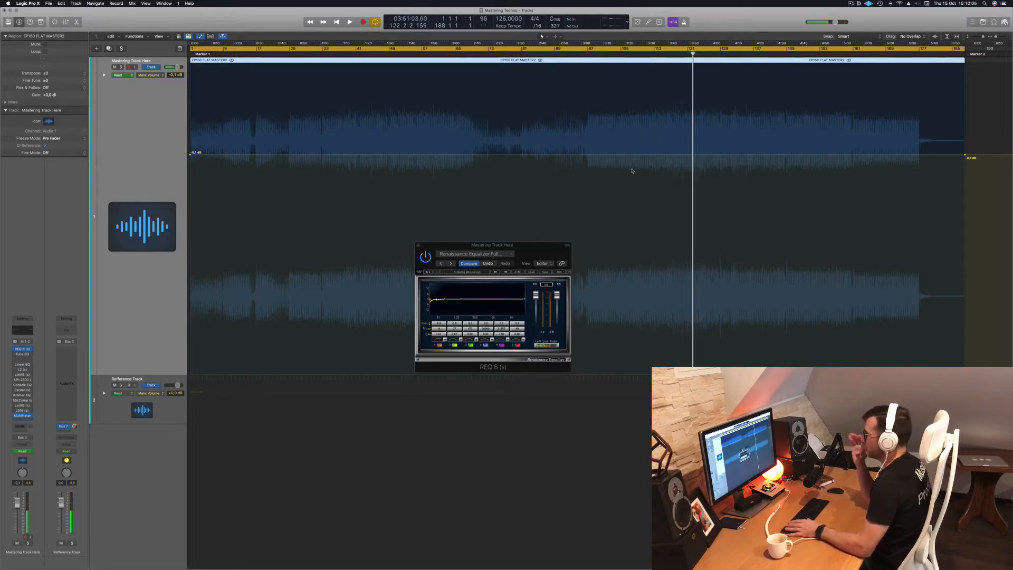
{"action": "key", "text": "space"}
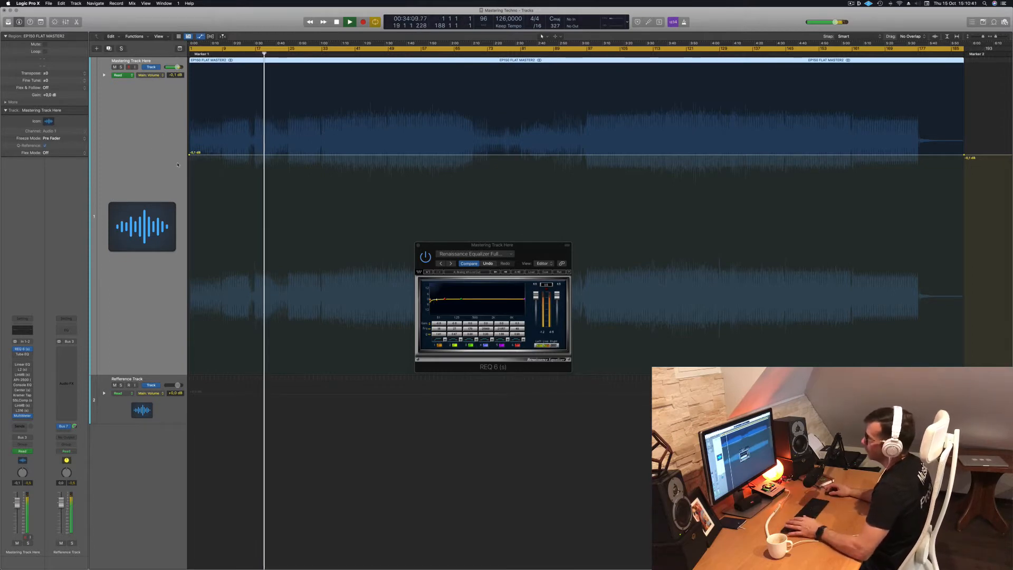
- Open and enable the Vintage Tube EQ on the mastering track, audition it in the main section and place its window beside REQ 6
{"action": "left_click", "coordinate": [22, 354]}
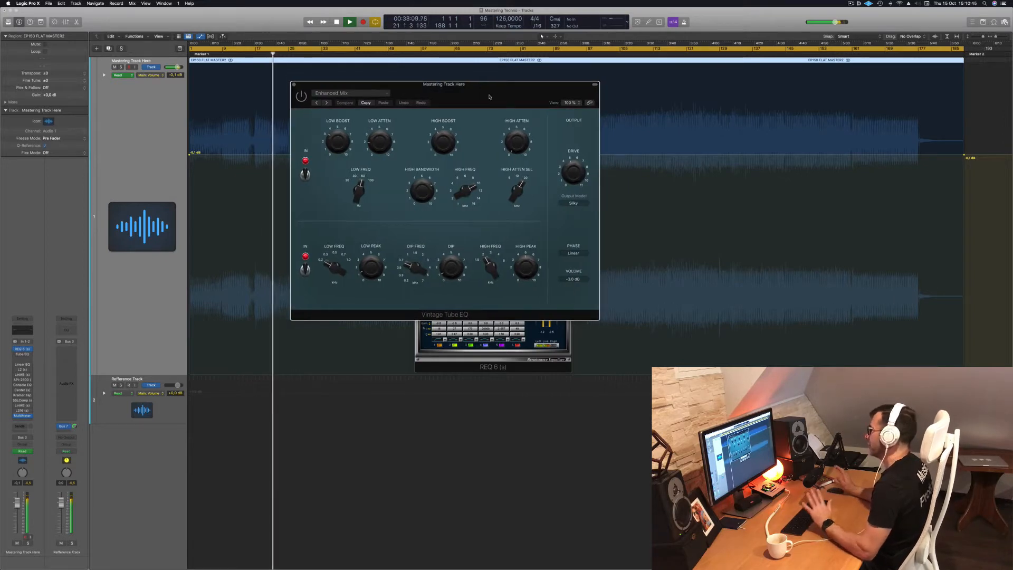
{"action": "left_click_drag", "start_coordinate": [490, 97], "coordinate": [529, 169]}
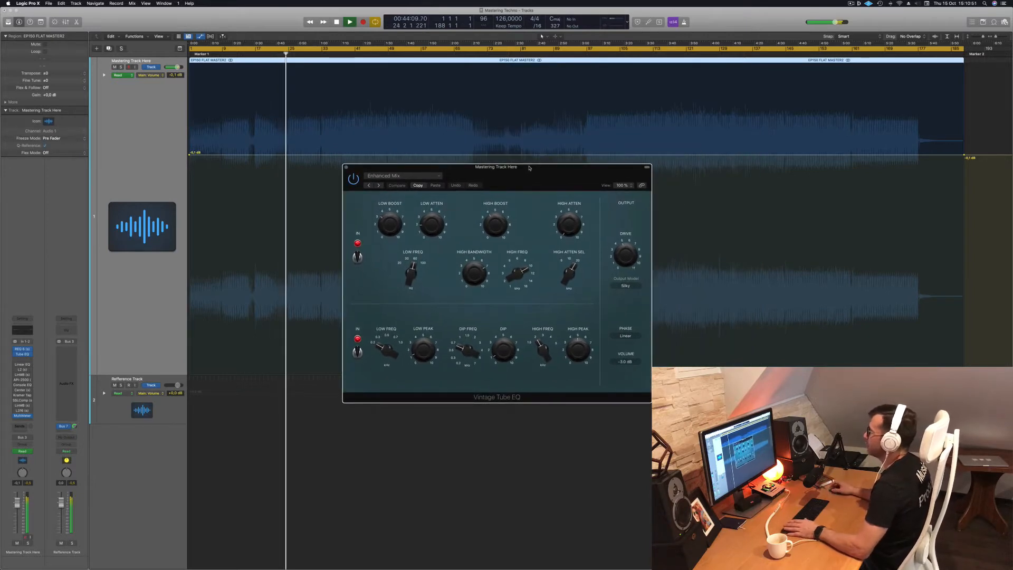
{"action": "left_click", "coordinate": [388, 48]}
{"action": "left_click_drag", "start_coordinate": [505, 173], "coordinate": [502, 173]}
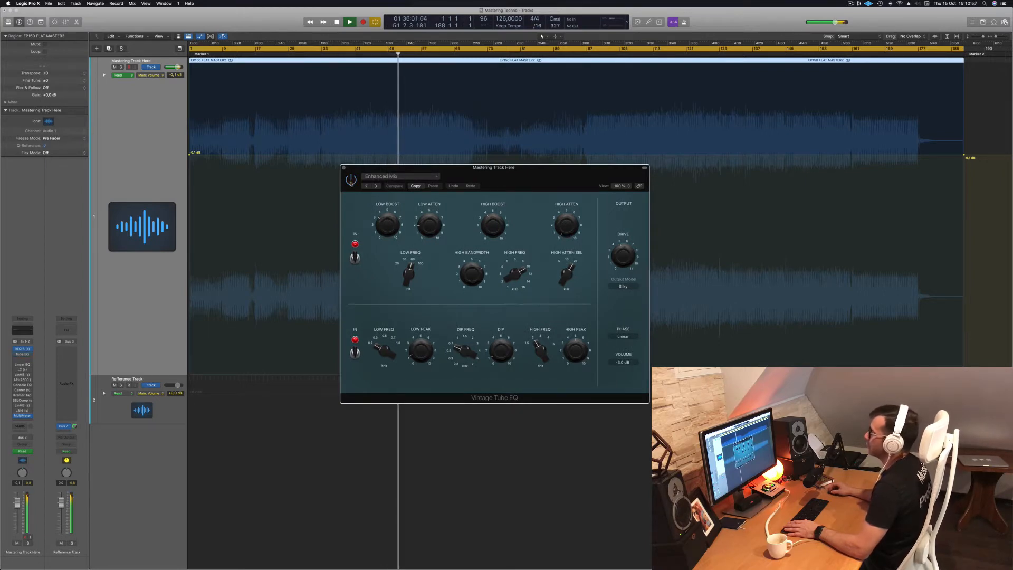
{"action": "left_click_drag", "start_coordinate": [497, 182], "coordinate": [503, 215]}
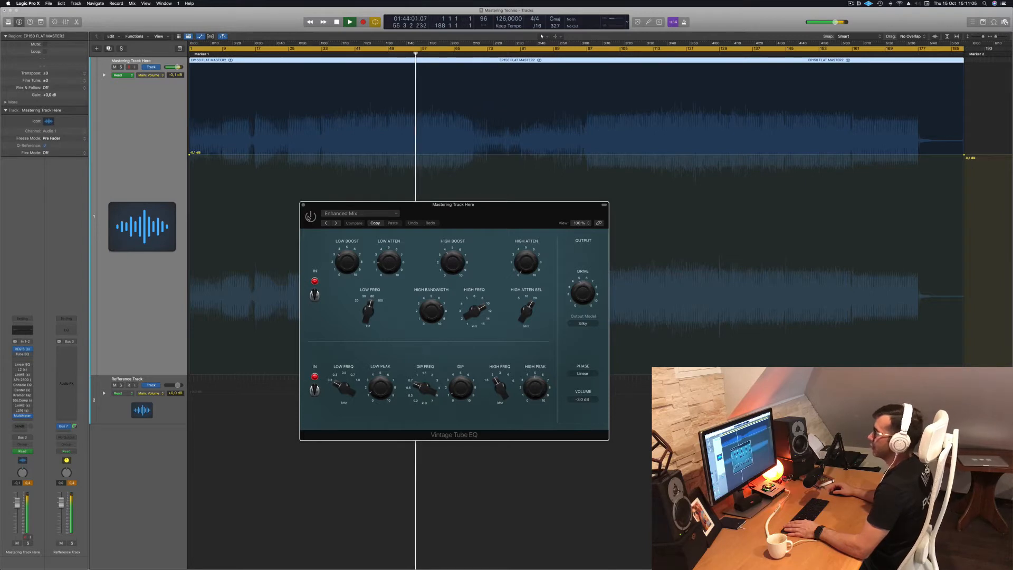
{"action": "left_click_drag", "start_coordinate": [482, 211], "coordinate": [710, 214]}
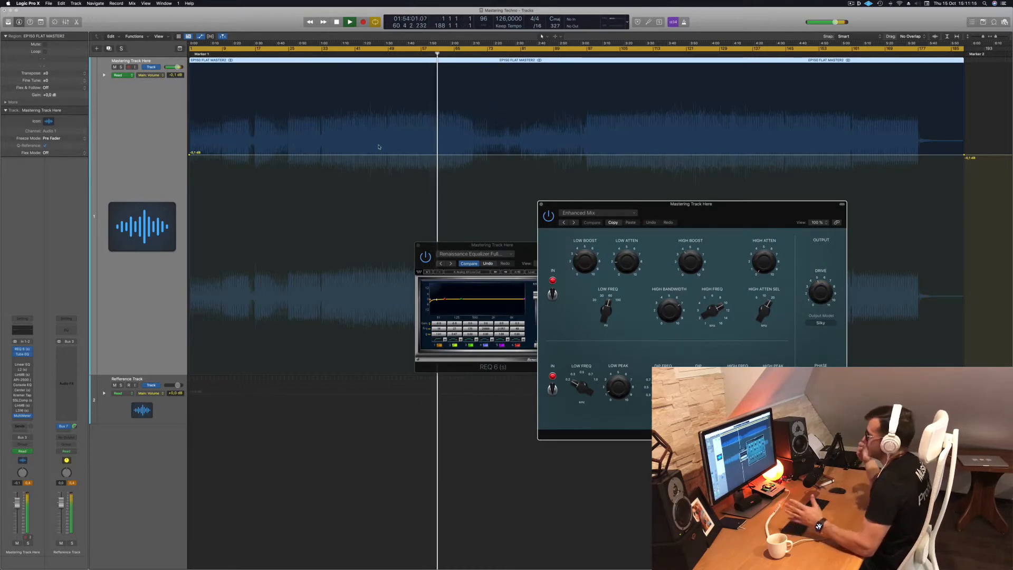
- Open and enable the Linear Phase EQ on the mastering track and set its 5800 Hz band gain to -1.3 dB
{"action": "left_click", "coordinate": [119, 175]}
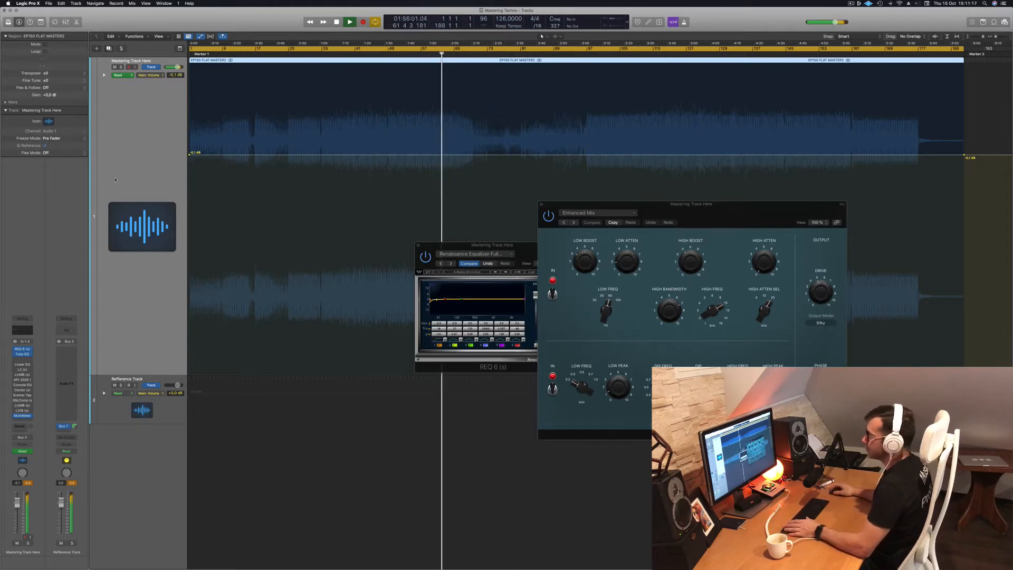
{"action": "left_click", "coordinate": [22, 368]}
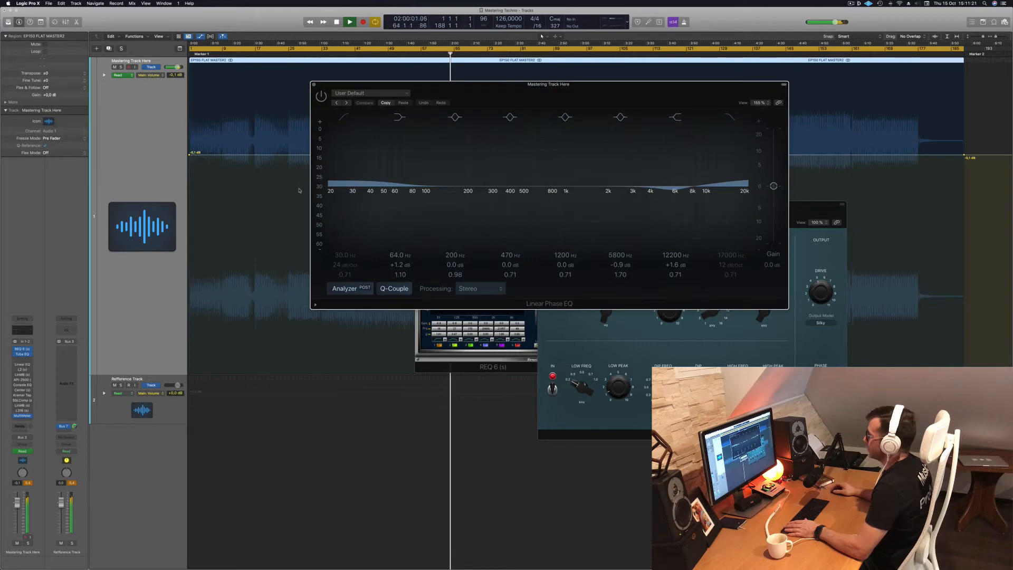
{"action": "left_click_drag", "start_coordinate": [429, 84], "coordinate": [359, 87]}
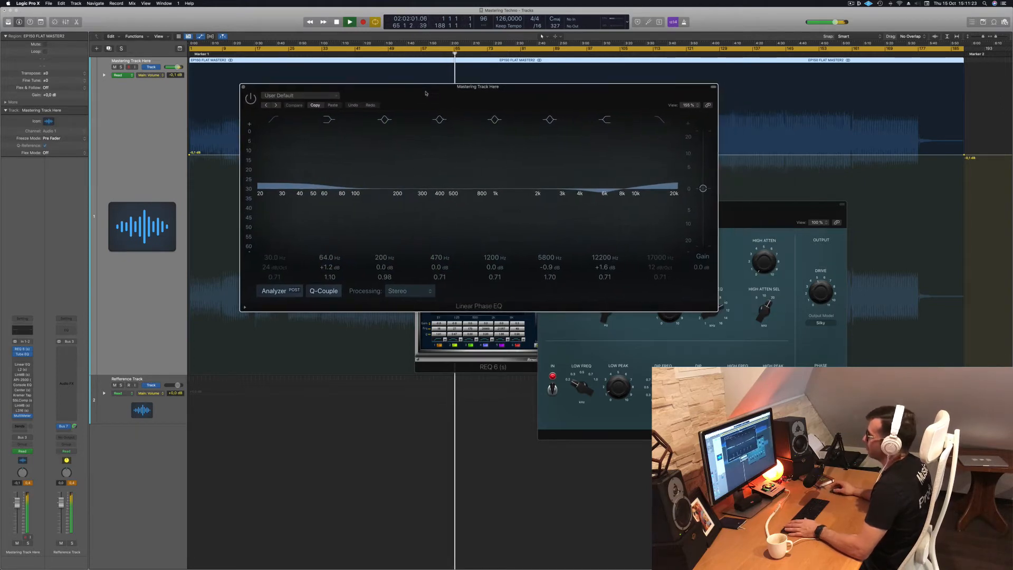
{"action": "left_click", "coordinate": [251, 99]}
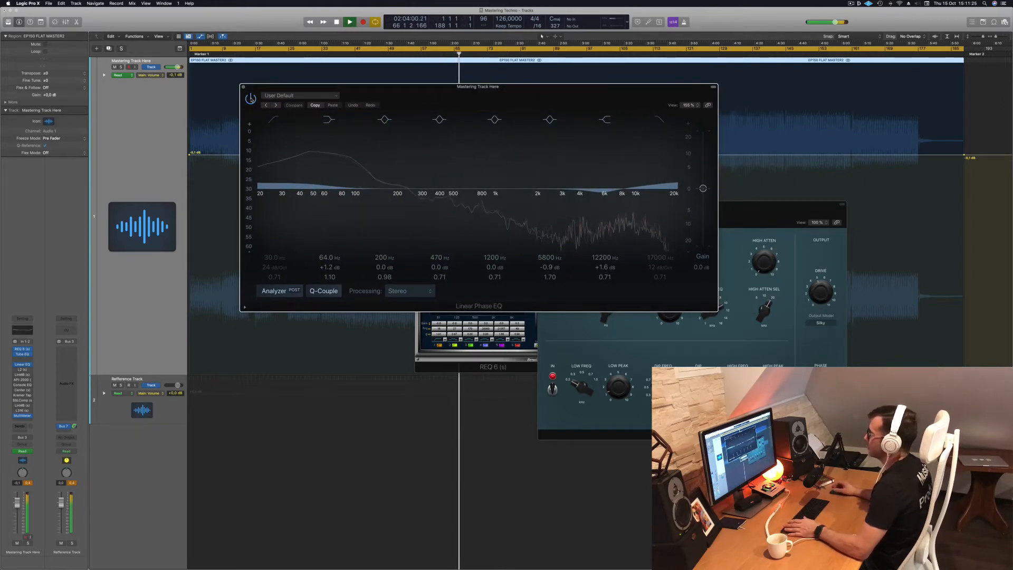
{"action": "left_click_drag", "start_coordinate": [615, 195], "coordinate": [603, 194]}
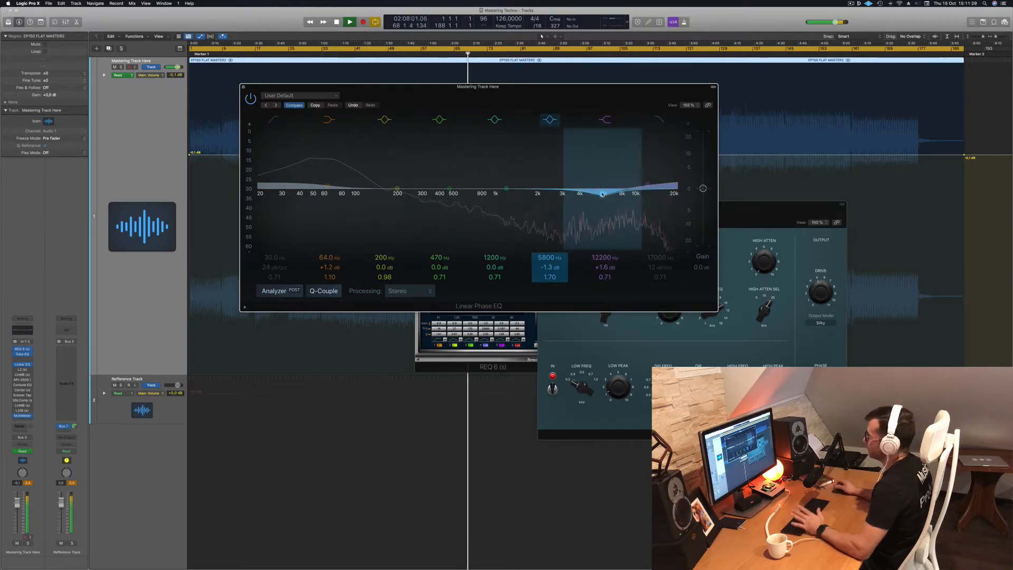
{"action": "left_click", "coordinate": [549, 119]}
{"action": "left_click", "coordinate": [550, 119]}
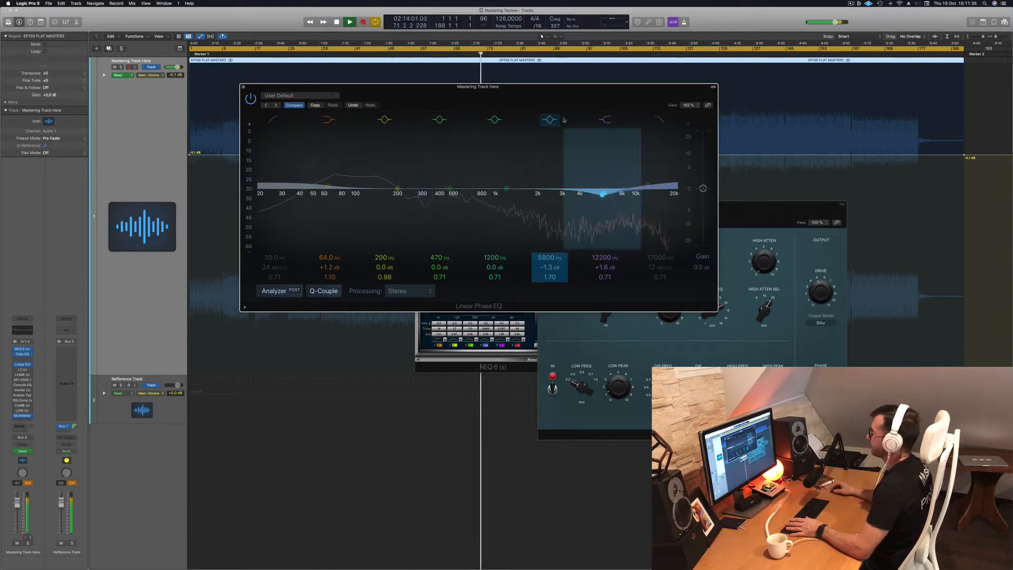
- Compare the Linear Phase EQ on and off in the second drop, leave it bypassed and close its window
{"action": "left_click_drag", "start_coordinate": [543, 102], "coordinate": [536, 175]}
{"action": "left_click", "coordinate": [596, 65]}
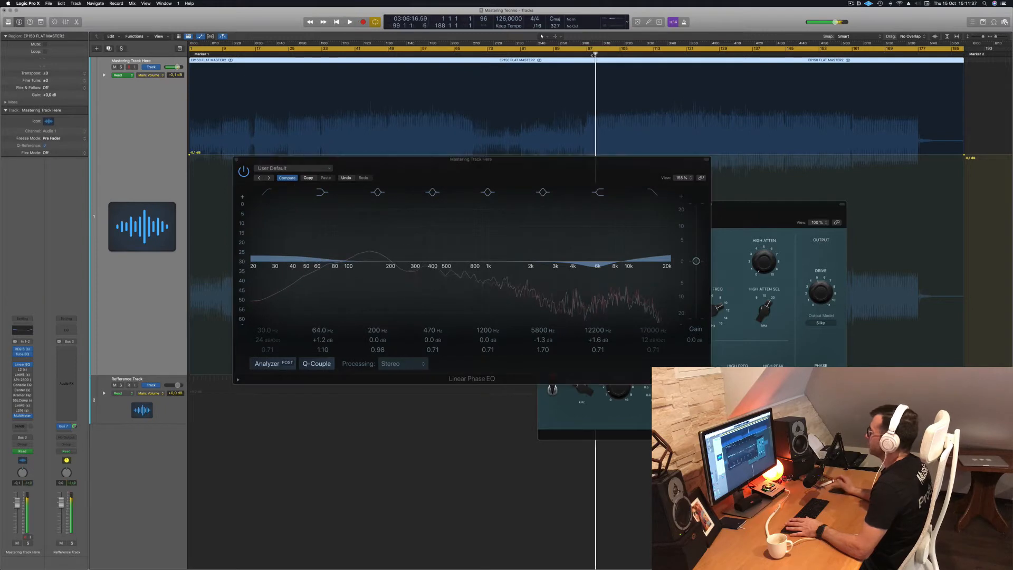
{"action": "left_click_drag", "start_coordinate": [533, 165], "coordinate": [545, 165]}
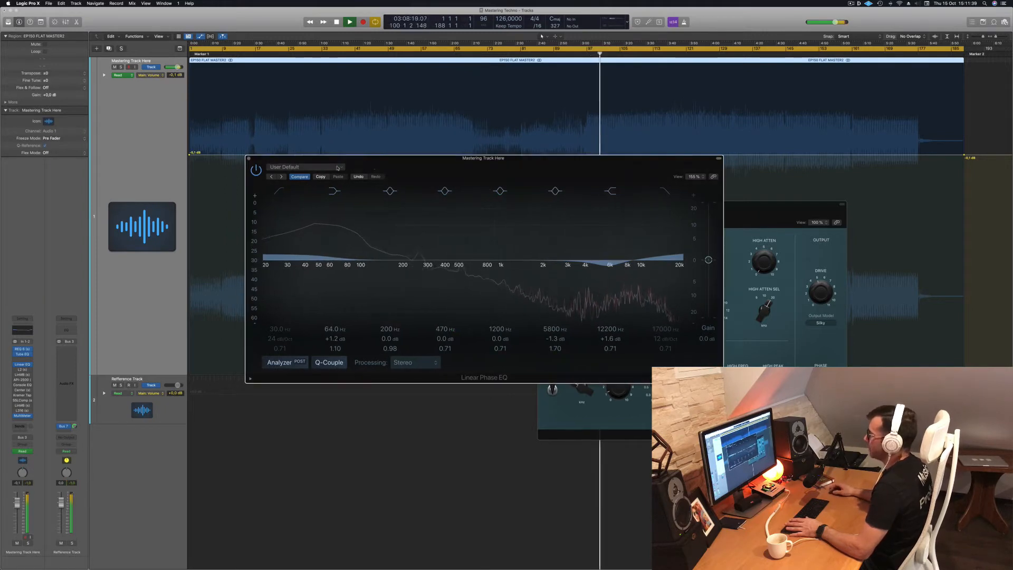
{"action": "left_click", "coordinate": [256, 170]}
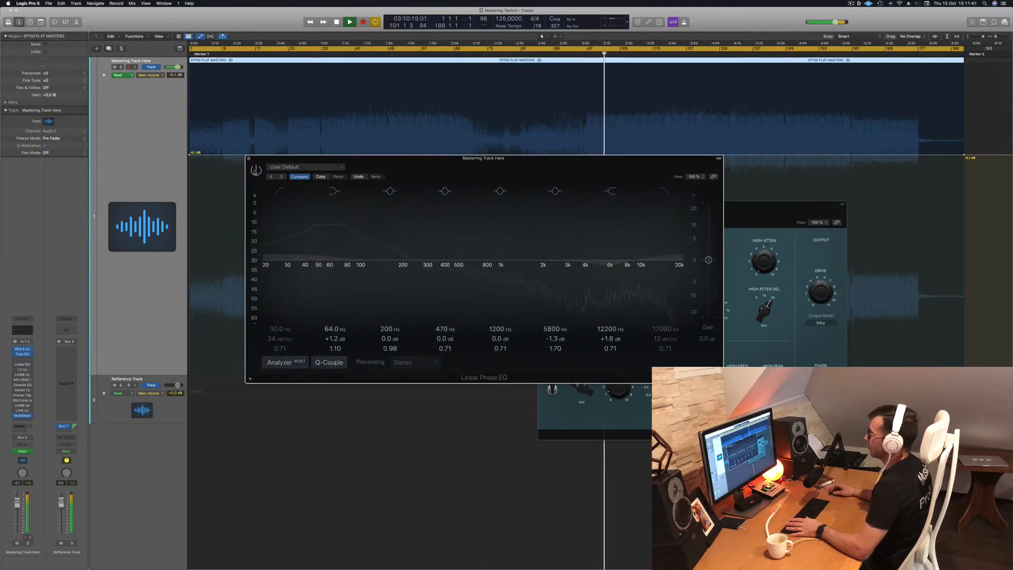
{"action": "left_click", "coordinate": [255, 170]}
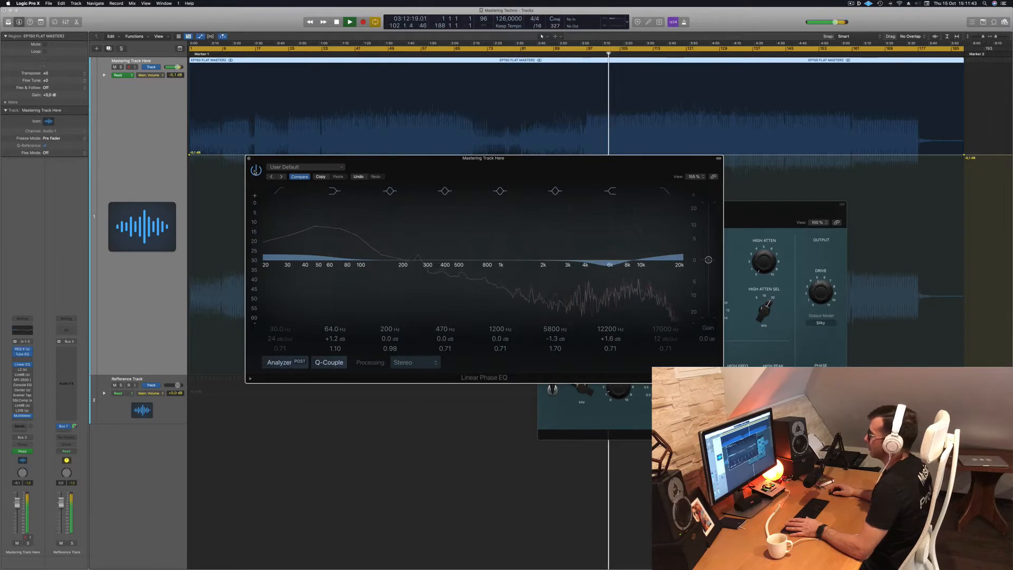
{"action": "left_click", "coordinate": [255, 170]}
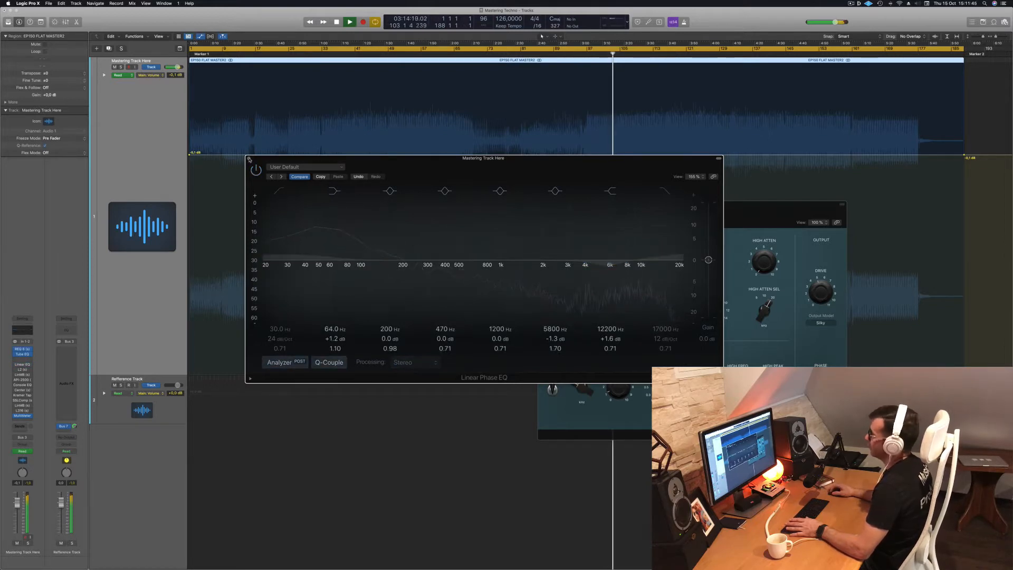
{"action": "left_click", "coordinate": [248, 158]}
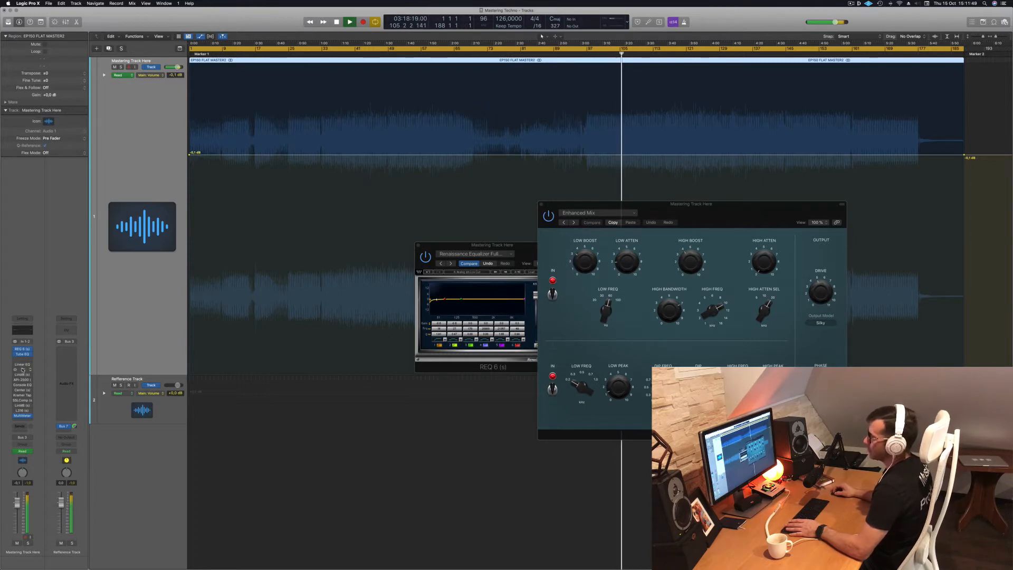
- Open and enable the L2 Ultramaximizer on the mastering track and place its window beside the Vintage Tube EQ
{"action": "left_click", "coordinate": [22, 369]}
{"action": "left_click_drag", "start_coordinate": [336, 85], "coordinate": [364, 90]}
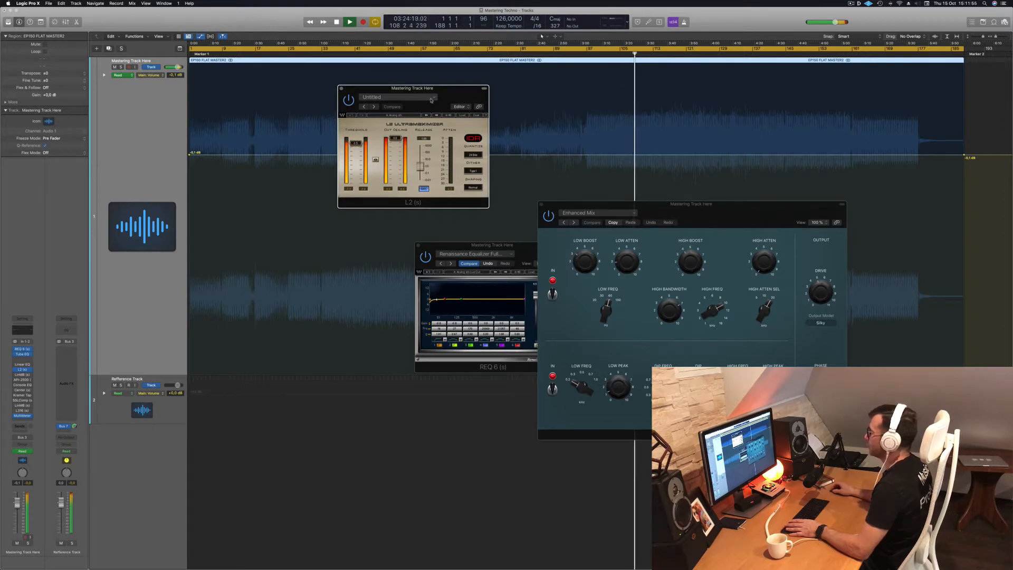
{"action": "left_click_drag", "start_coordinate": [454, 88], "coordinate": [470, 96]}
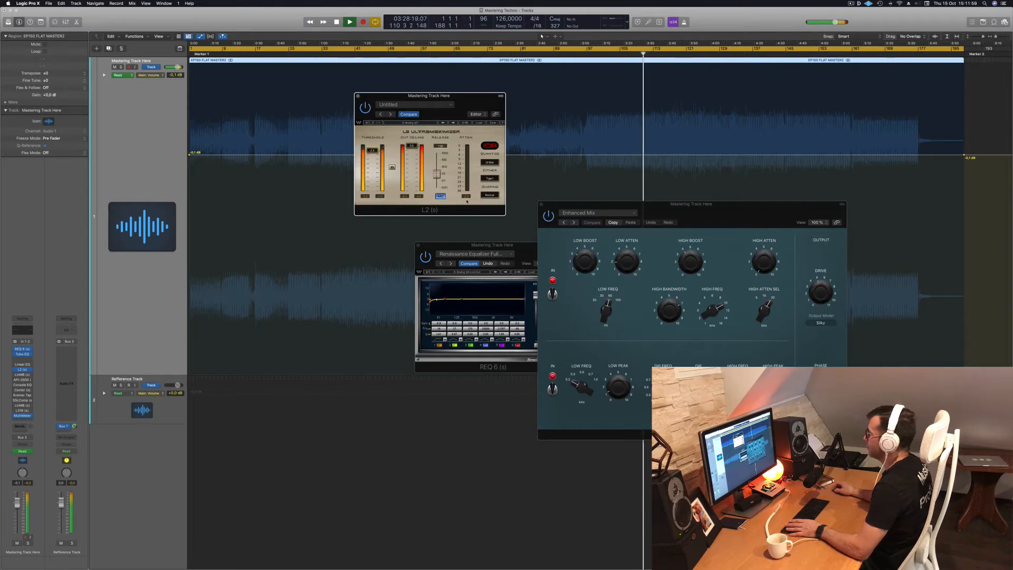
{"action": "left_click_drag", "start_coordinate": [438, 109], "coordinate": [811, 163]}
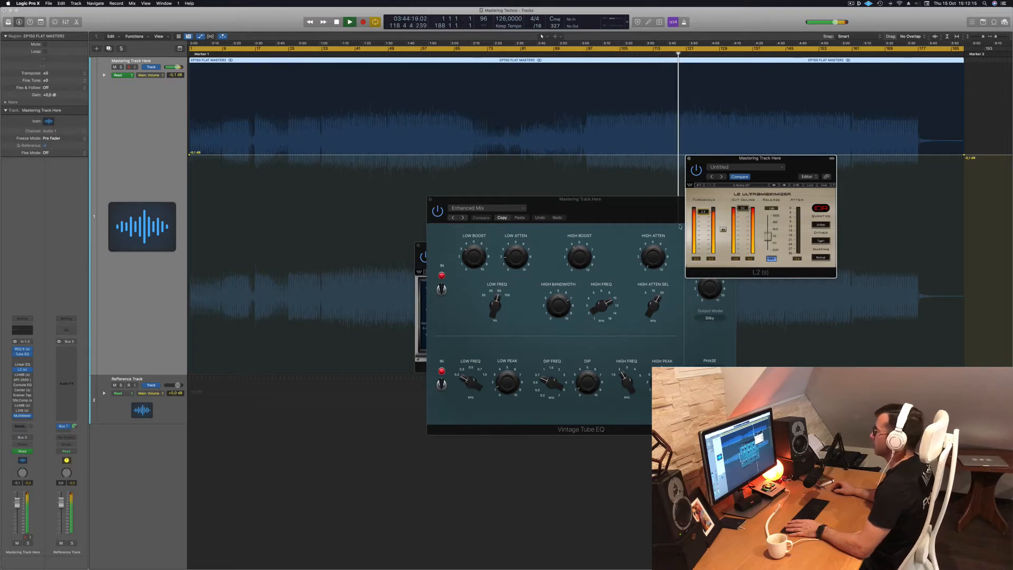
{"action": "left_click_drag", "start_coordinate": [795, 173], "coordinate": [646, 234]}
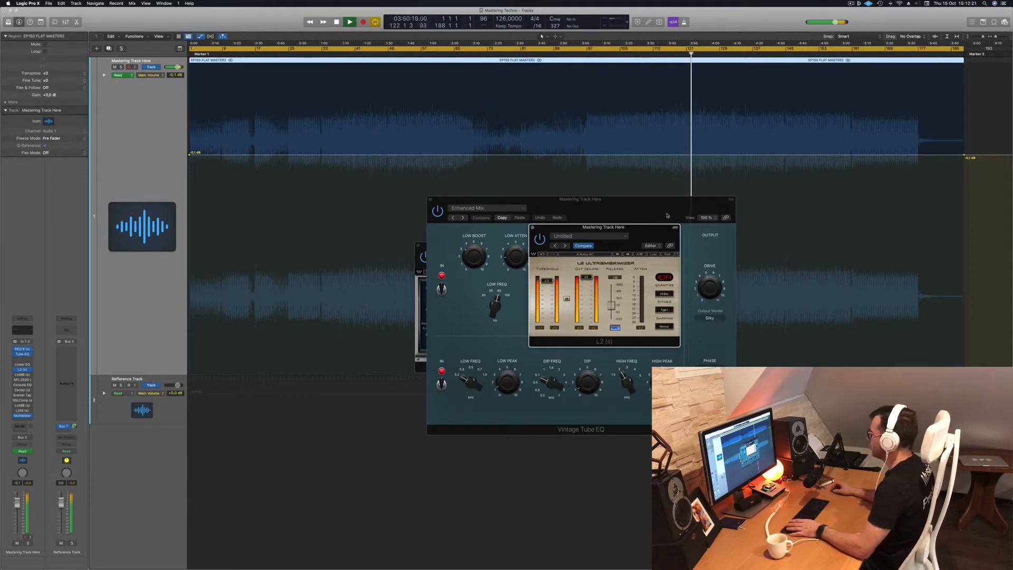
{"action": "left_click_drag", "start_coordinate": [644, 230], "coordinate": [862, 206]}
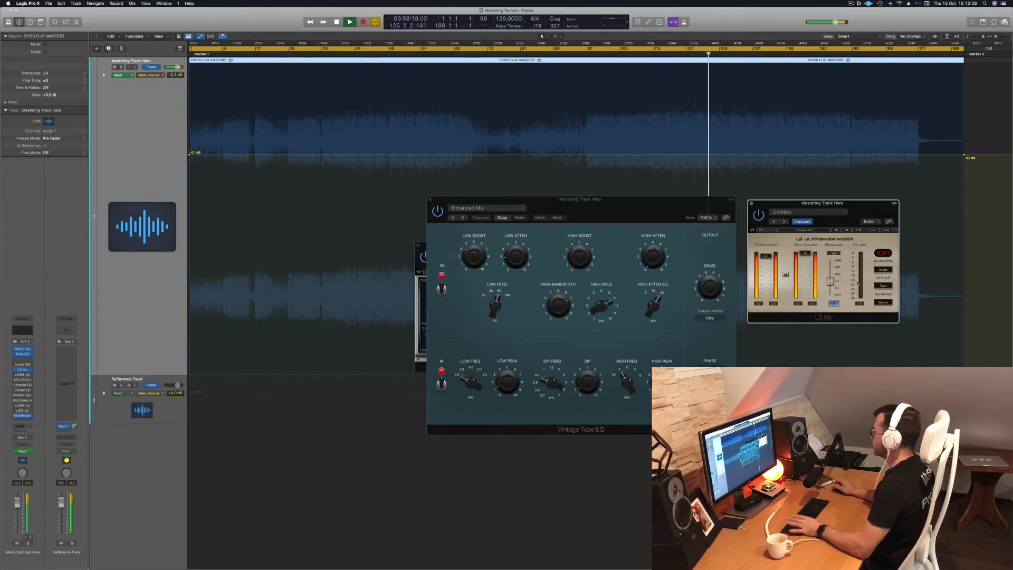
- Audition the track from its beginning, set the cycle range to start at bar 49 and play from there
{"action": "key", "text": "Return"}
{"action": "key", "text": "space"}
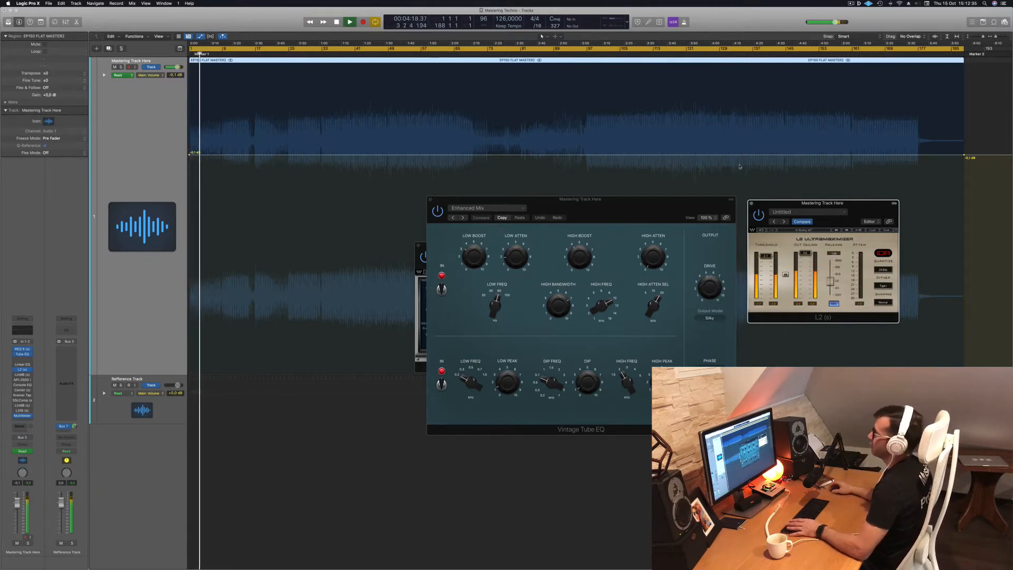
{"action": "key", "text": "space"}
{"action": "left_click_drag", "start_coordinate": [192, 48], "coordinate": [389, 43]}
{"action": "key", "text": "space"}
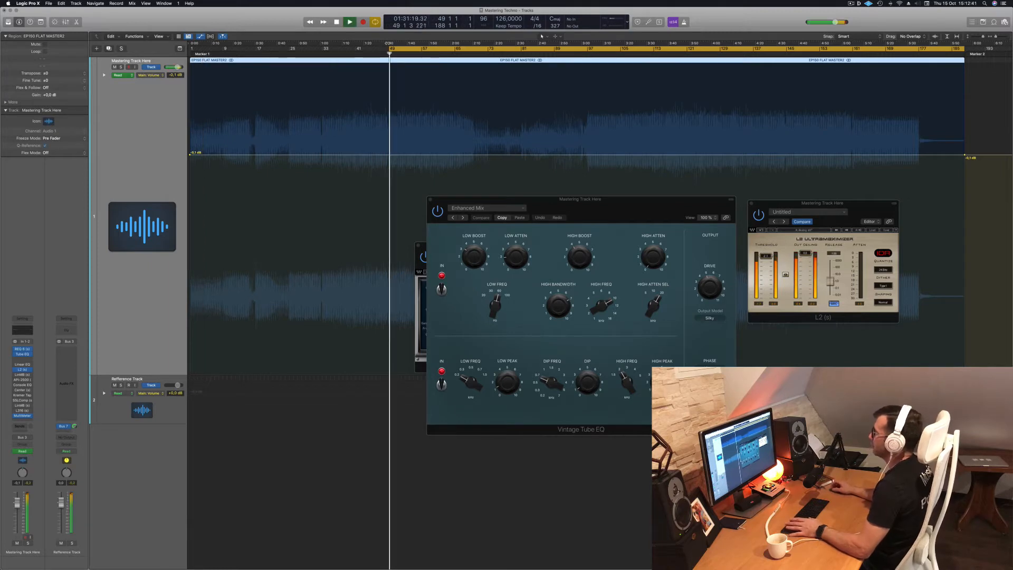
- Replay the track, move the Vintage Tube EQ window up and extend the cycle range to start at bar 41
{"action": "mouse_move", "coordinate": [609, 201]}
{"action": "left_mouse_down"}
{"action": "mouse_move", "coordinate": [563, 192]}
{"action": "mouse_move", "coordinate": [603, 193]}
{"action": "left_mouse_up"}
{"action": "key", "text": "space"}
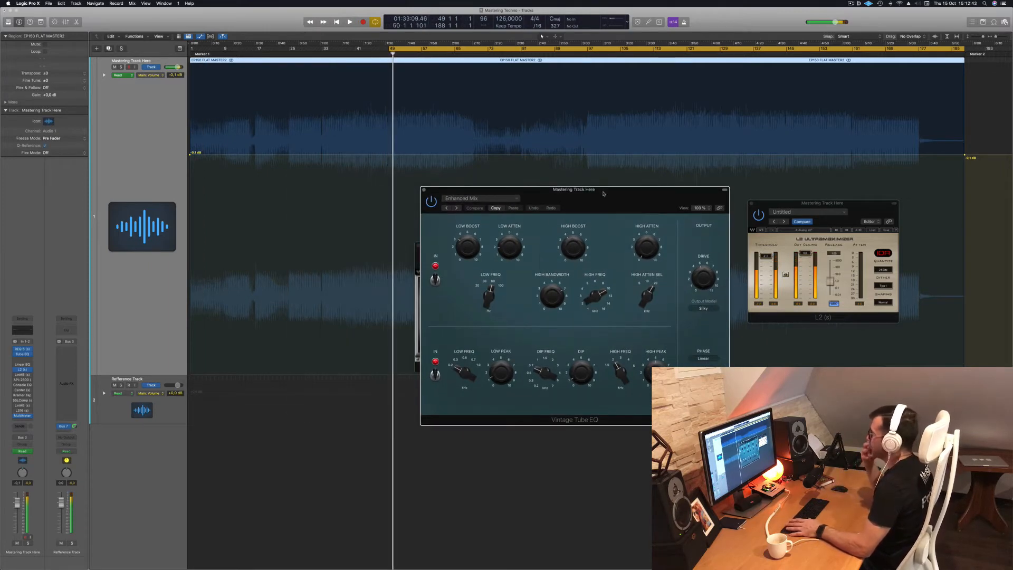
{"action": "key", "text": "space"}
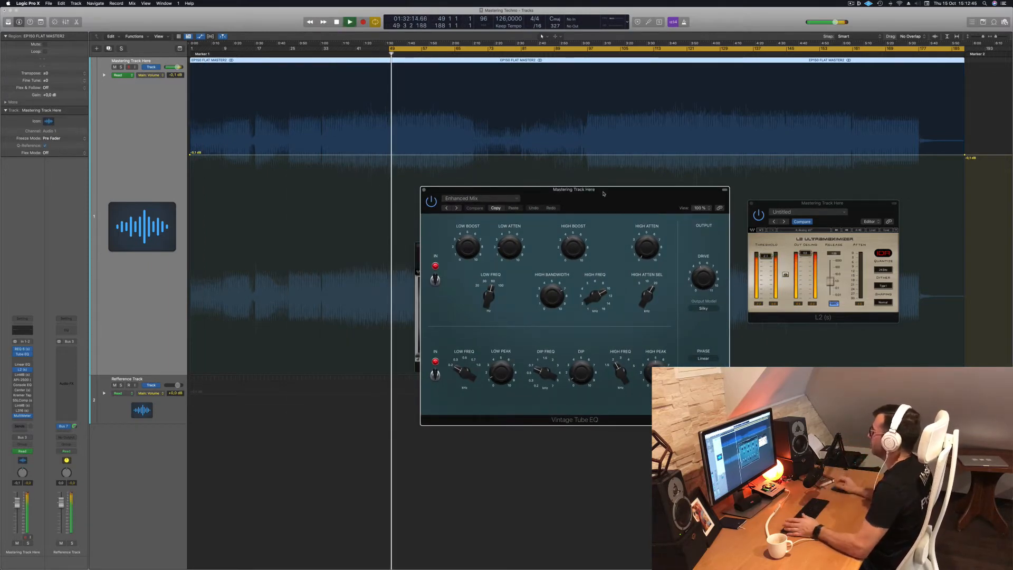
{"action": "left_click_drag", "start_coordinate": [603, 193], "coordinate": [636, 185]}
{"action": "left_click", "coordinate": [365, 52]}
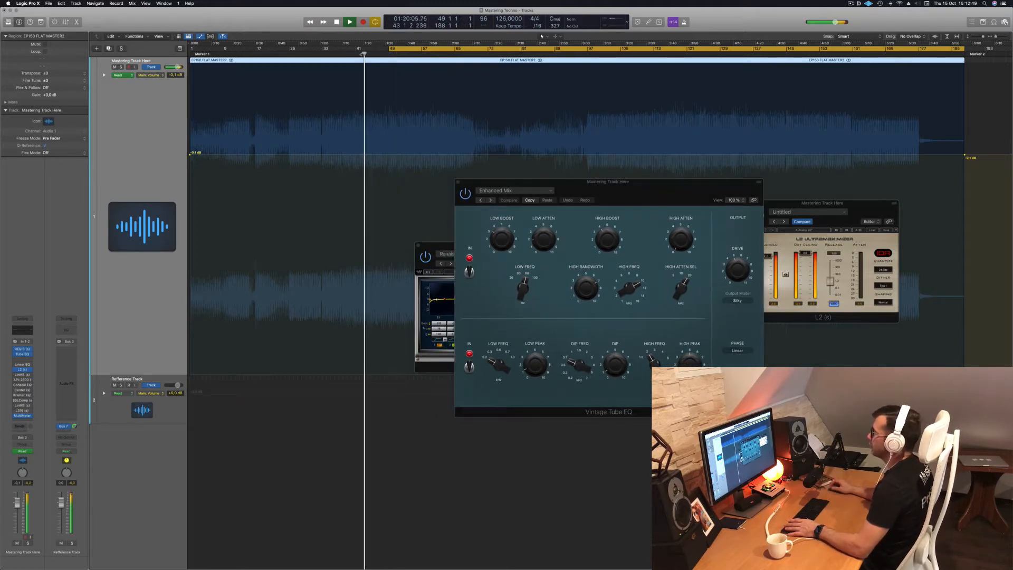
{"action": "left_click_drag", "start_coordinate": [390, 48], "coordinate": [352, 52]}
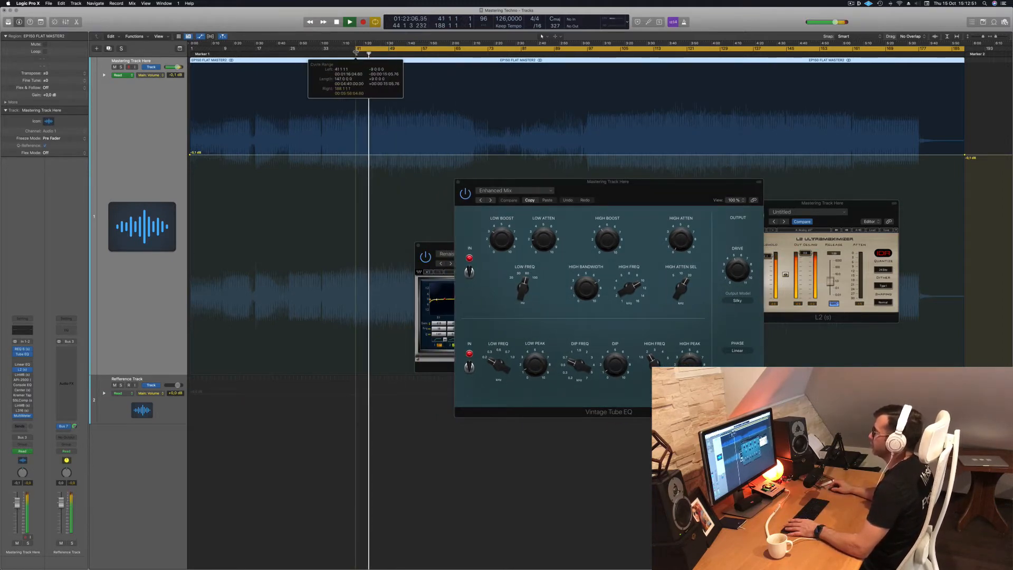
- Compare the mastering track with REQ 6, Vintage Tube EQ and L2 bypassed and re-enabled, leaving all three on
{"action": "left_click_drag", "start_coordinate": [481, 179], "coordinate": [461, 173]}
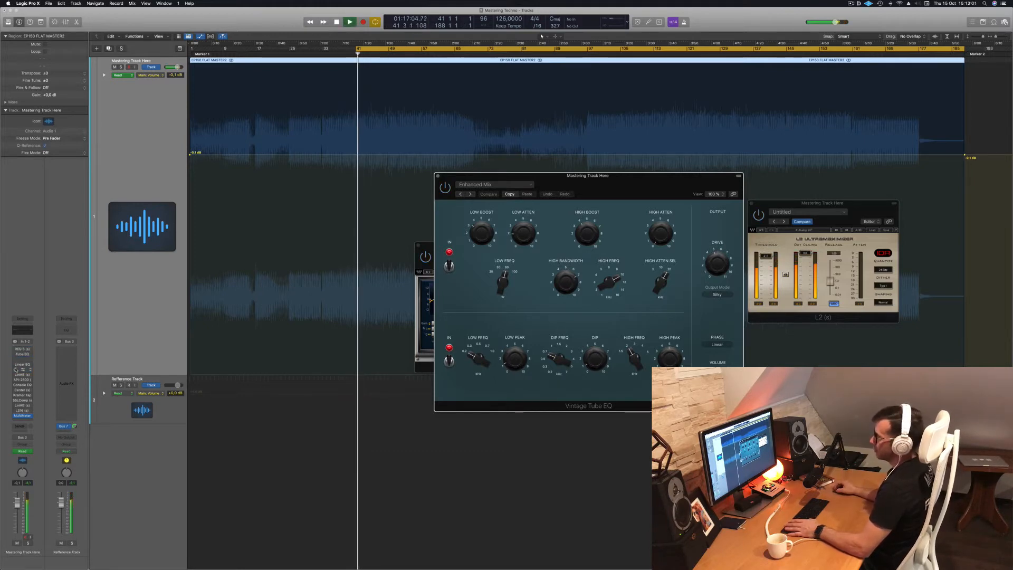
{"action": "left_click", "coordinate": [16, 357]}
{"action": "left_click", "coordinate": [14, 359]}
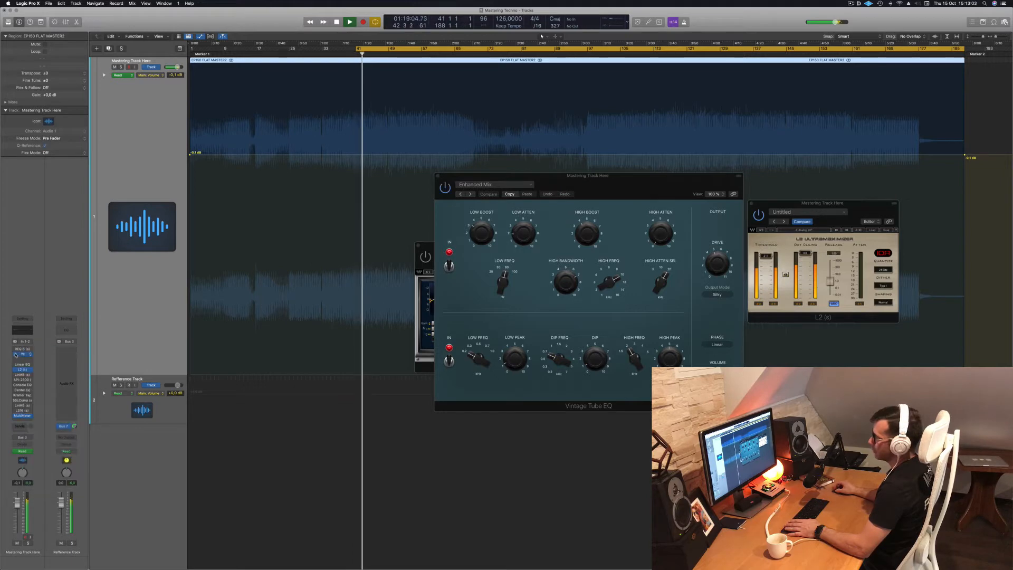
- Open the MultiMeter on the mastering track, move the Vintage Tube EQ window clear of the REQ 6 and restart playback from bar 41
{"action": "left_click_drag", "start_coordinate": [622, 179], "coordinate": [809, 184]}
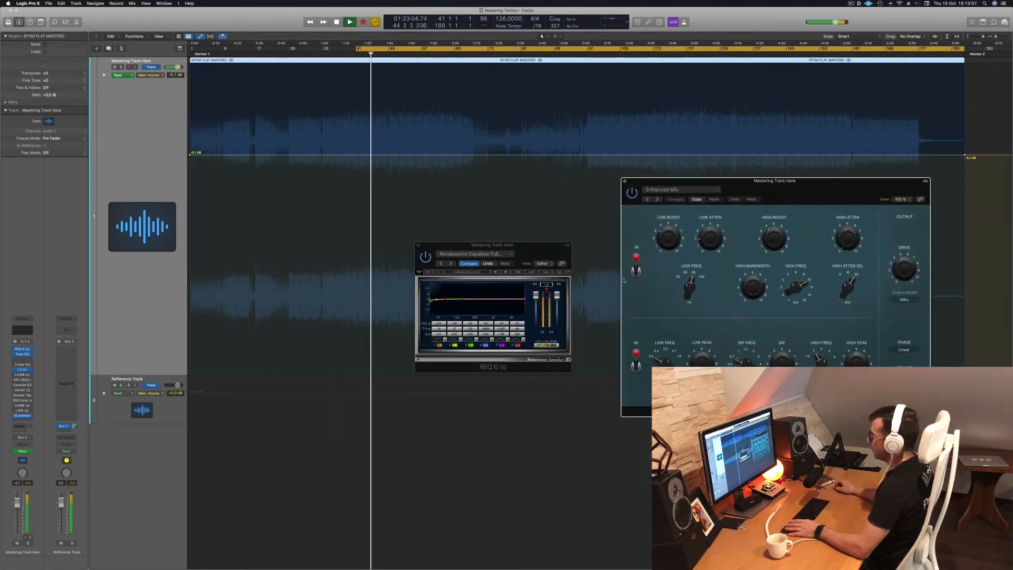
{"action": "left_click", "coordinate": [547, 288]}
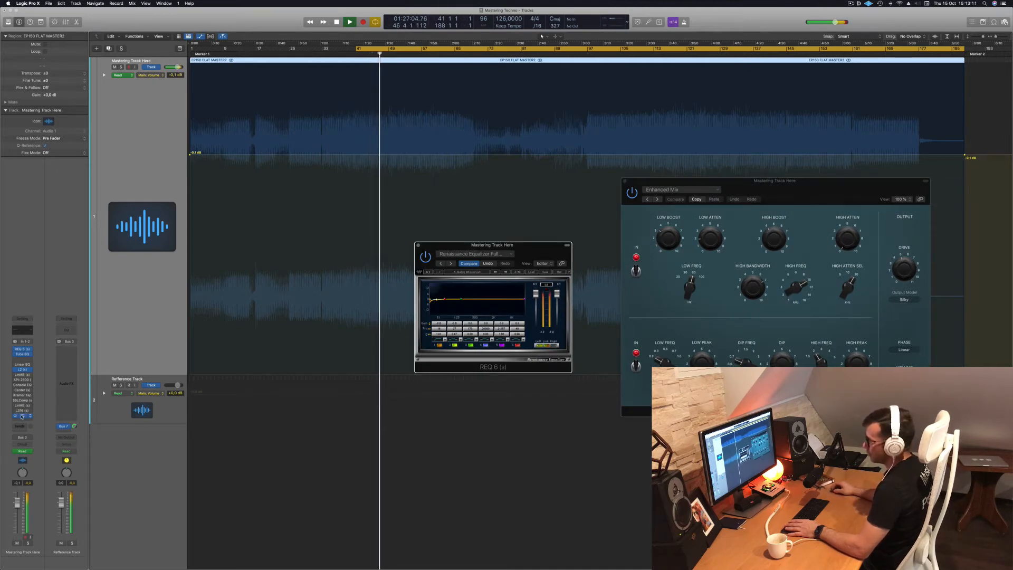
{"action": "left_click", "coordinate": [23, 416]}
{"action": "left_click_drag", "start_coordinate": [522, 108], "coordinate": [870, 259]}
{"action": "left_click_drag", "start_coordinate": [796, 189], "coordinate": [172, 264]}
{"action": "left_click", "coordinate": [547, 288]}
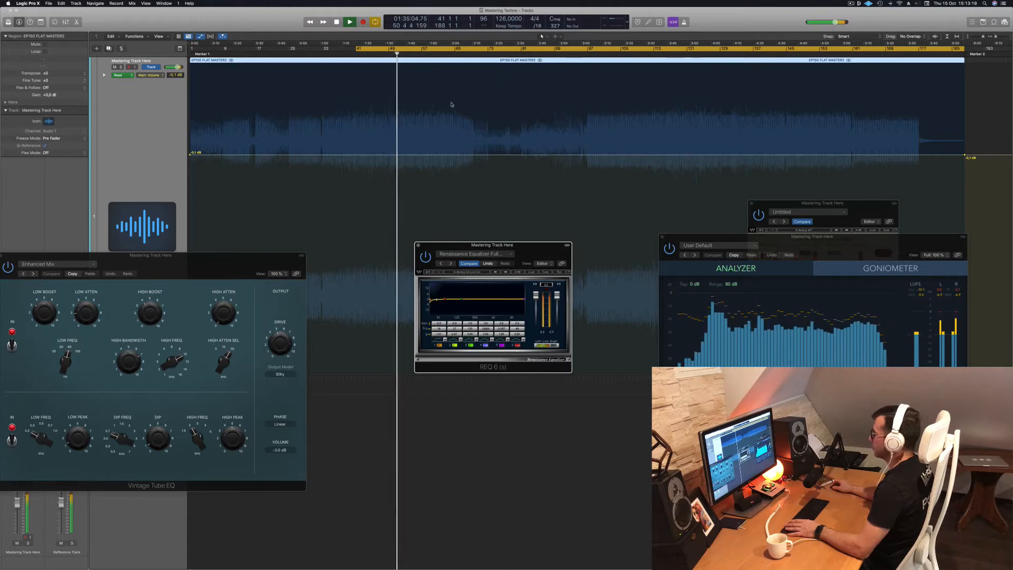
{"action": "left_click", "coordinate": [350, 22]}
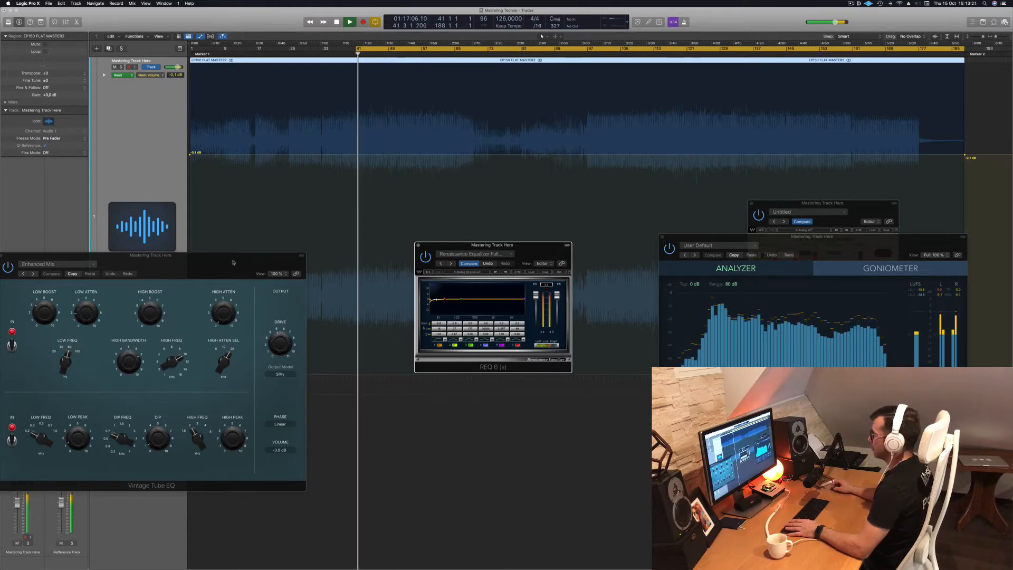
- Arrange the plug-in windows with the MultiMeter above the Vintage Tube EQ and L2, and the REQ 6 beside them
{"action": "left_click_drag", "start_coordinate": [233, 264], "coordinate": [532, 306]}
{"action": "left_click_drag", "start_coordinate": [912, 241], "coordinate": [947, 70]}
{"action": "left_click", "coordinate": [859, 311]}
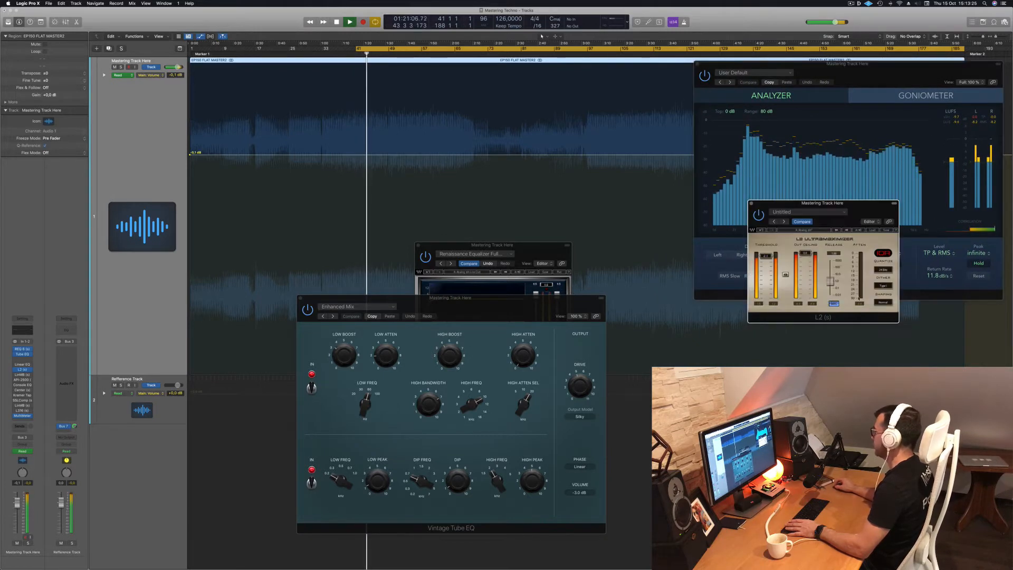
{"action": "left_click_drag", "start_coordinate": [842, 207], "coordinate": [949, 293]}
{"action": "left_click_drag", "start_coordinate": [477, 300], "coordinate": [855, 307]}
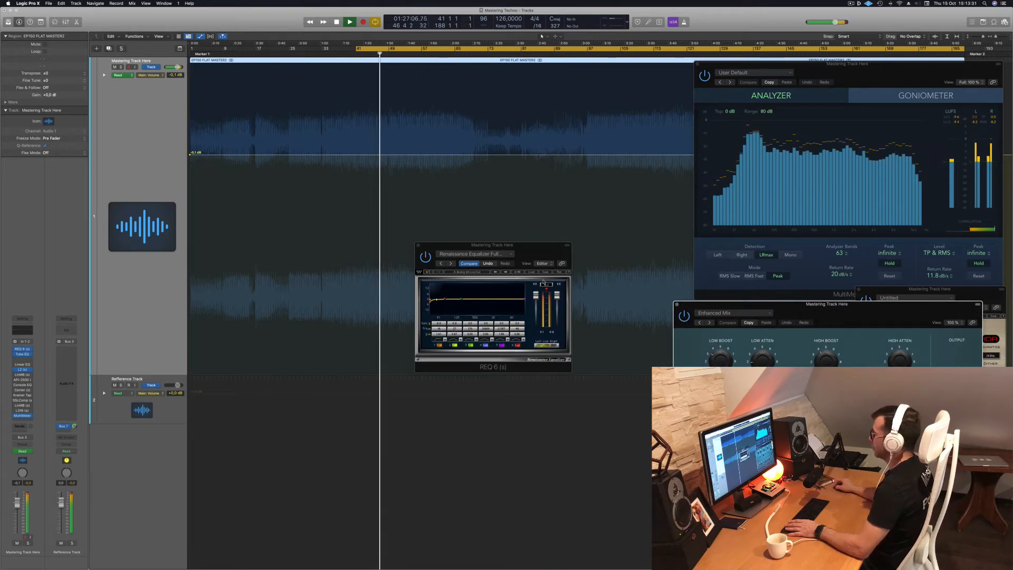
{"action": "left_click_drag", "start_coordinate": [536, 249], "coordinate": [627, 324]}
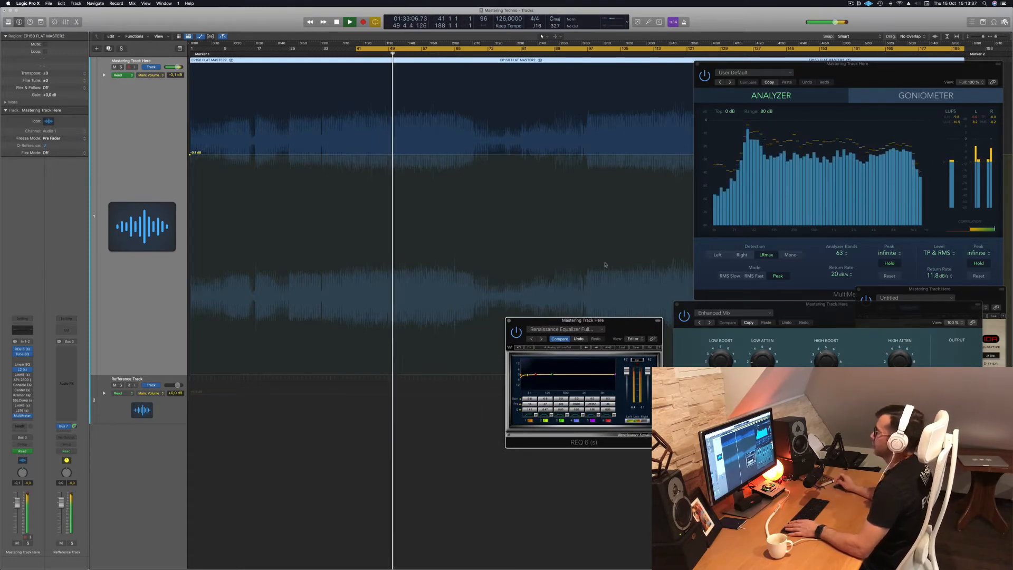
{"action": "left_click_drag", "start_coordinate": [876, 66], "coordinate": [856, 67]}
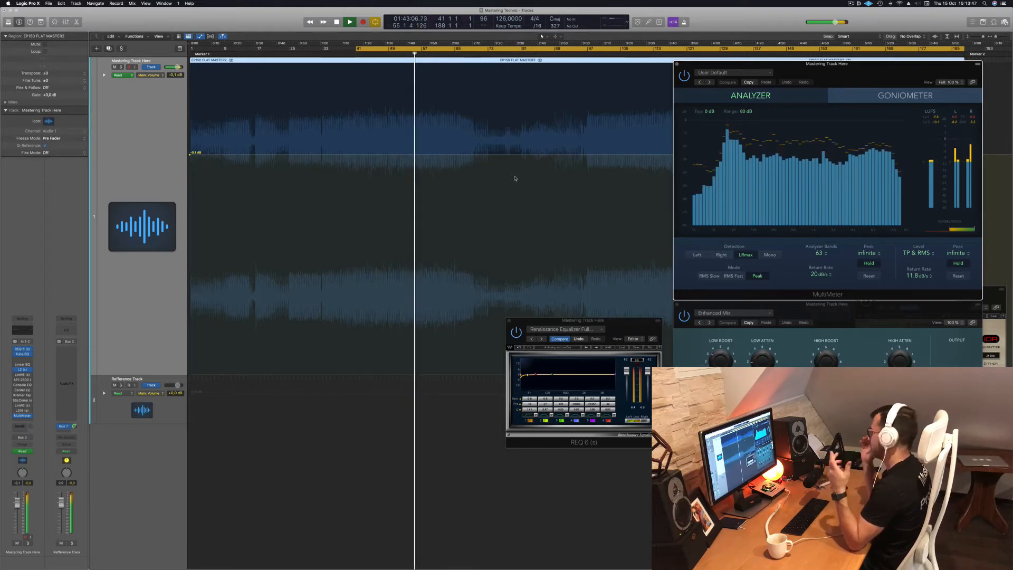
- Restart playback, open and enable the LinMB multiband on the mastering track and place its window above the REQ 6
{"action": "key", "text": "space"}
{"action": "key", "text": "space"}
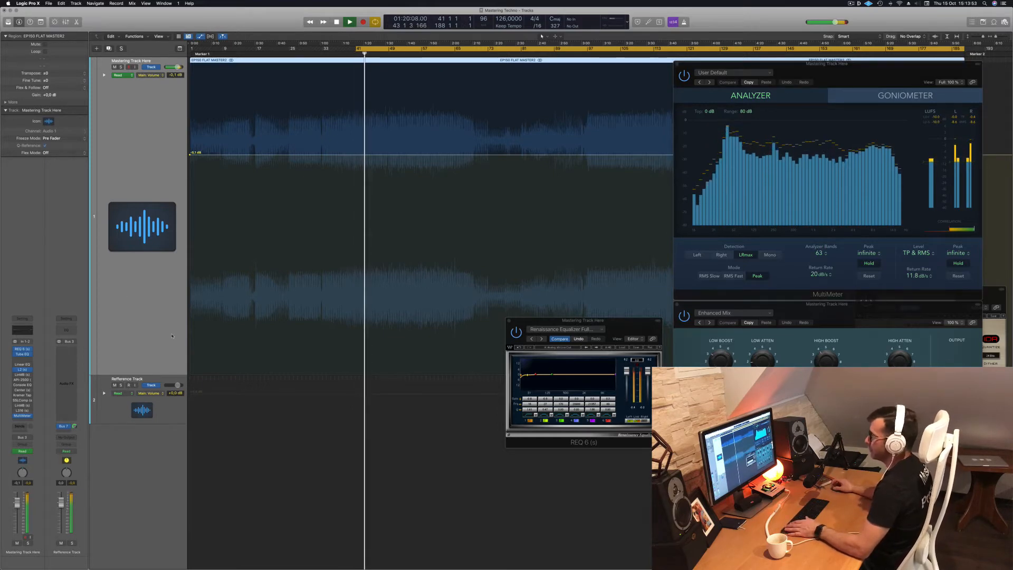
{"action": "left_click", "coordinate": [20, 375]}
{"action": "left_click_drag", "start_coordinate": [429, 96], "coordinate": [502, 134]}
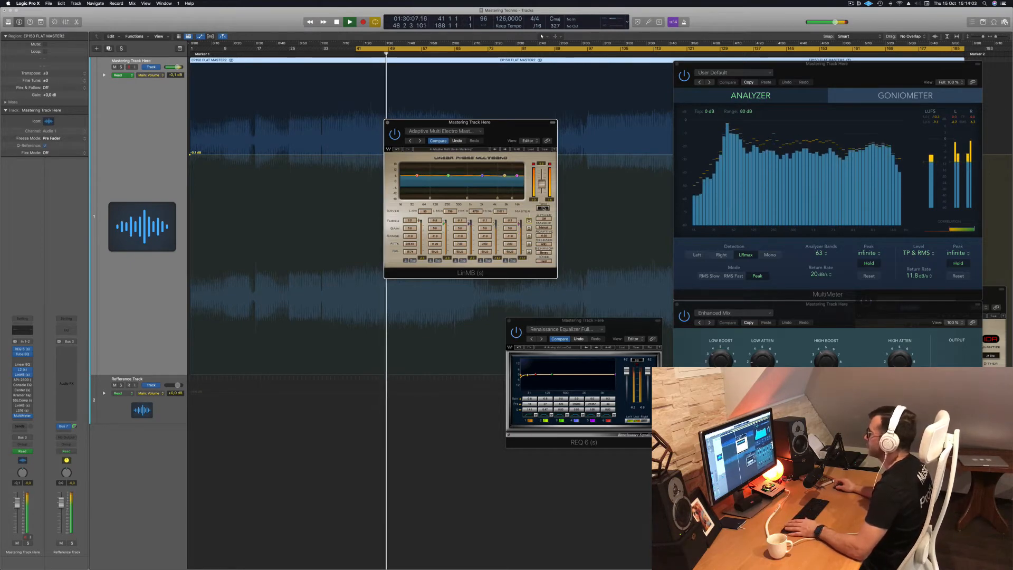
{"action": "left_click_drag", "start_coordinate": [547, 120], "coordinate": [571, 117]}
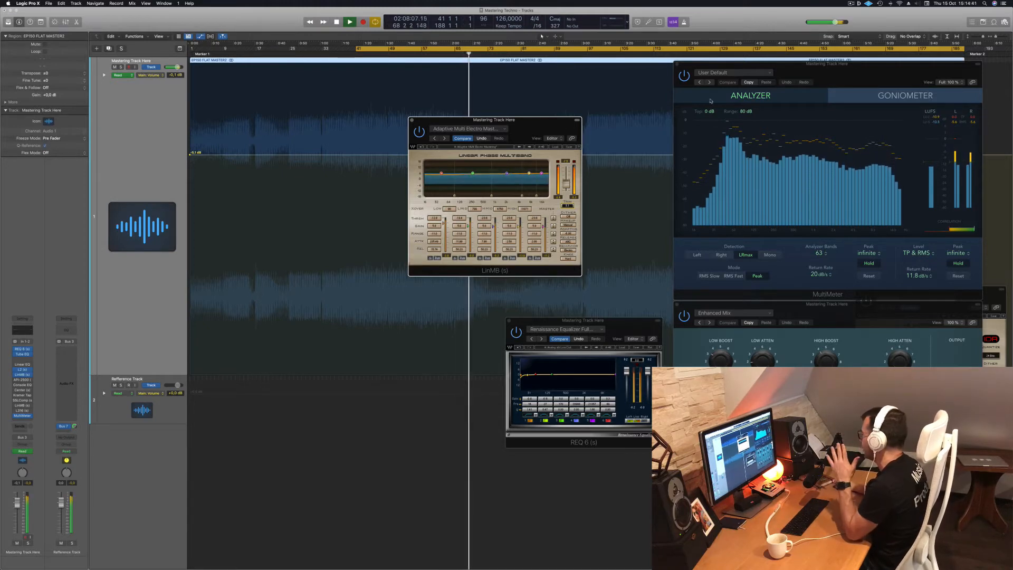
- Audition the LinMB by replaying the cycle from bar 41, keeping its window clear of the MultiMeter
{"action": "left_click_drag", "start_coordinate": [540, 123], "coordinate": [491, 123]}
{"action": "key", "text": "space"}
{"action": "key", "text": "space"}
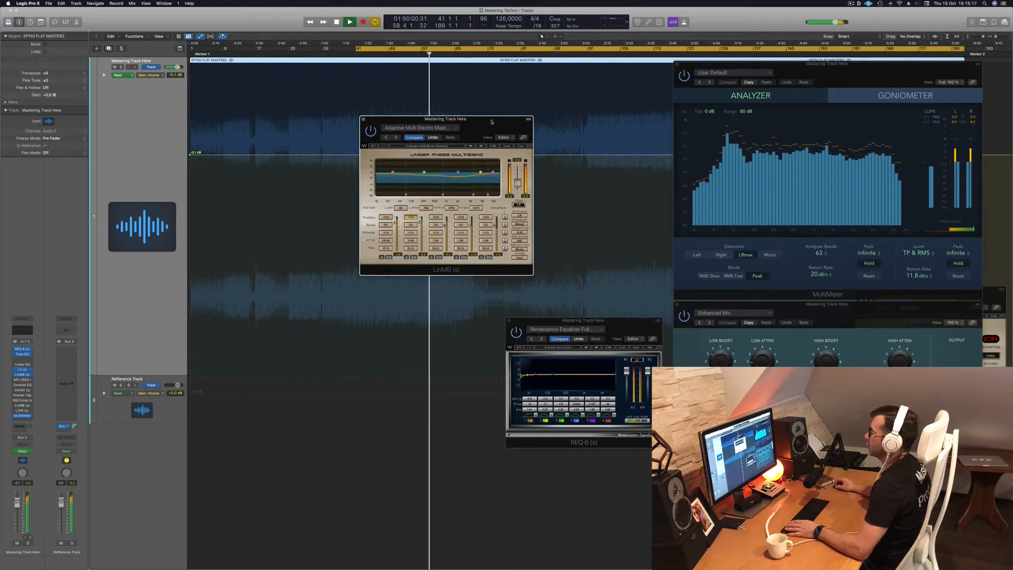
{"action": "left_click_drag", "start_coordinate": [477, 121], "coordinate": [490, 115]}
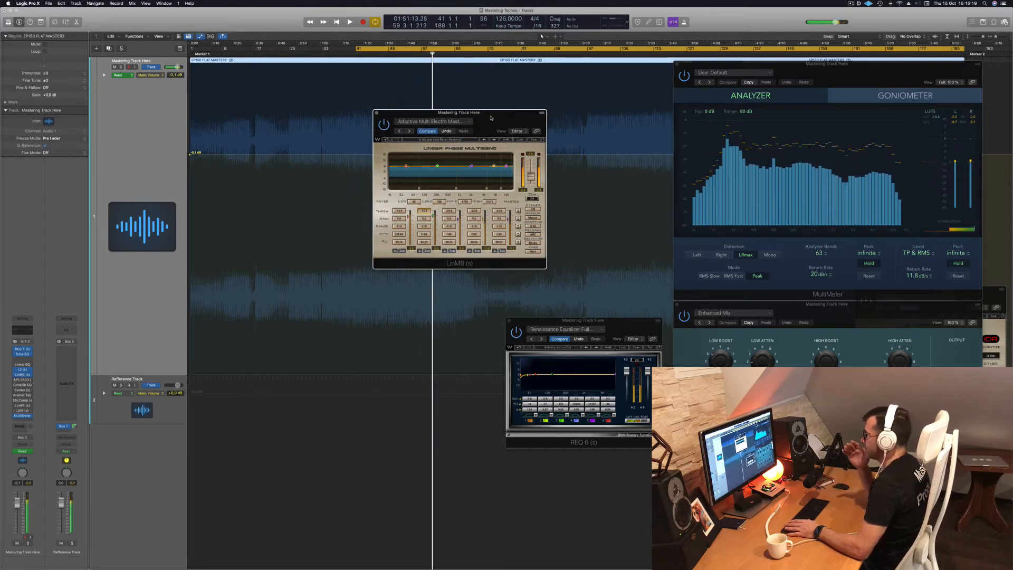
{"action": "key", "text": "space"}
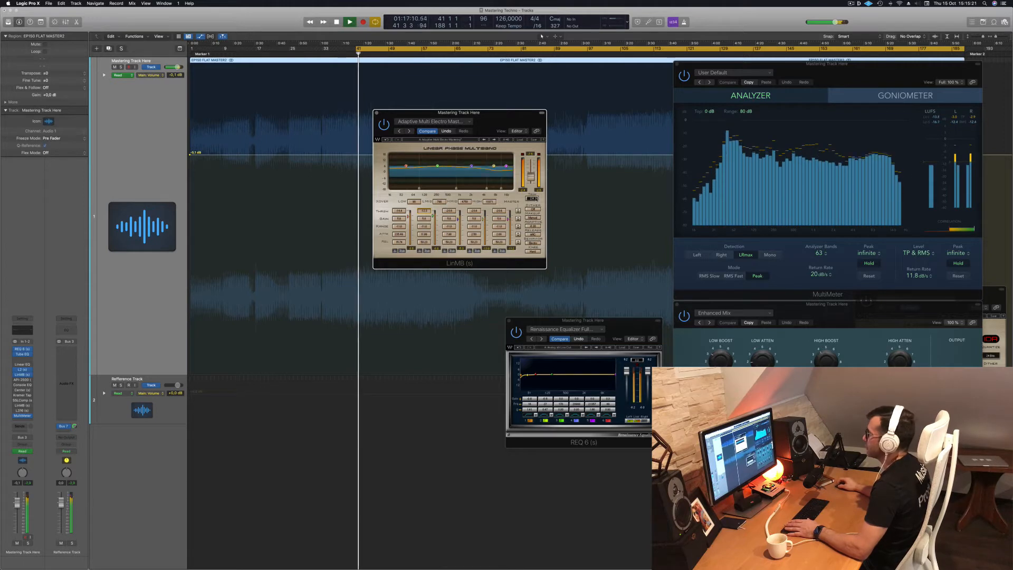
{"action": "left_click_drag", "start_coordinate": [512, 115], "coordinate": [571, 112]}
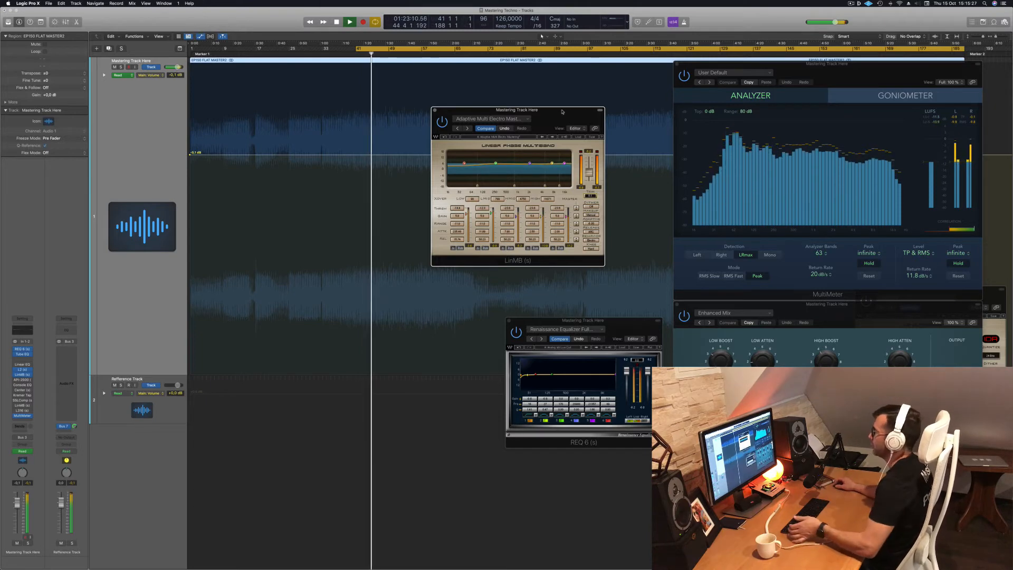
{"action": "left_click_drag", "start_coordinate": [564, 111], "coordinate": [562, 112]}
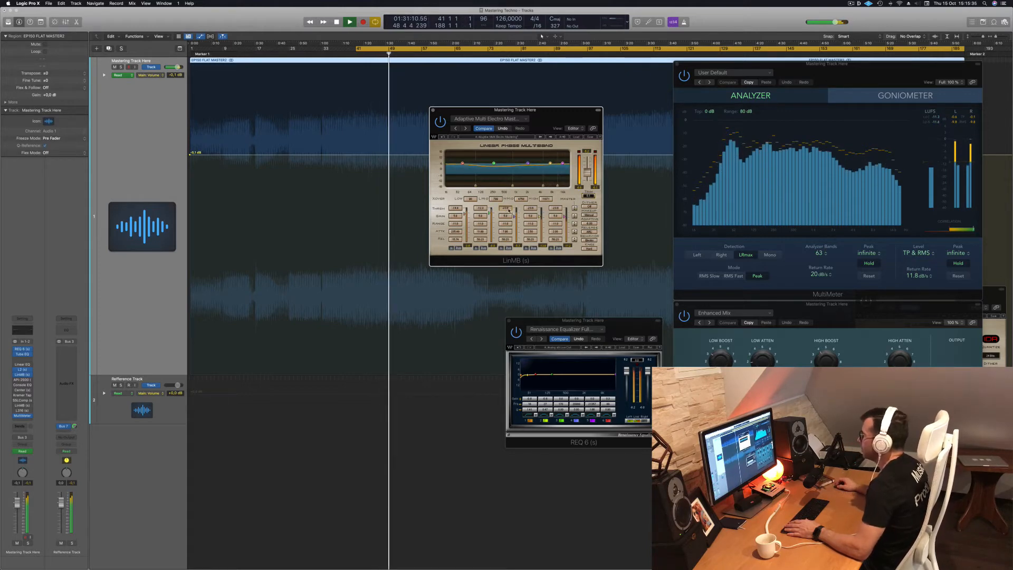
- Adjust the threshold of the LinMB's third band during playback and move its window down to just above the REQ 6
{"action": "mouse_move", "coordinate": [507, 209]}
{"action": "left_mouse_down"}
{"action": "mouse_move", "coordinate": [507, 238]}
{"action": "mouse_move", "coordinate": [507, 201]}
{"action": "left_mouse_up"}
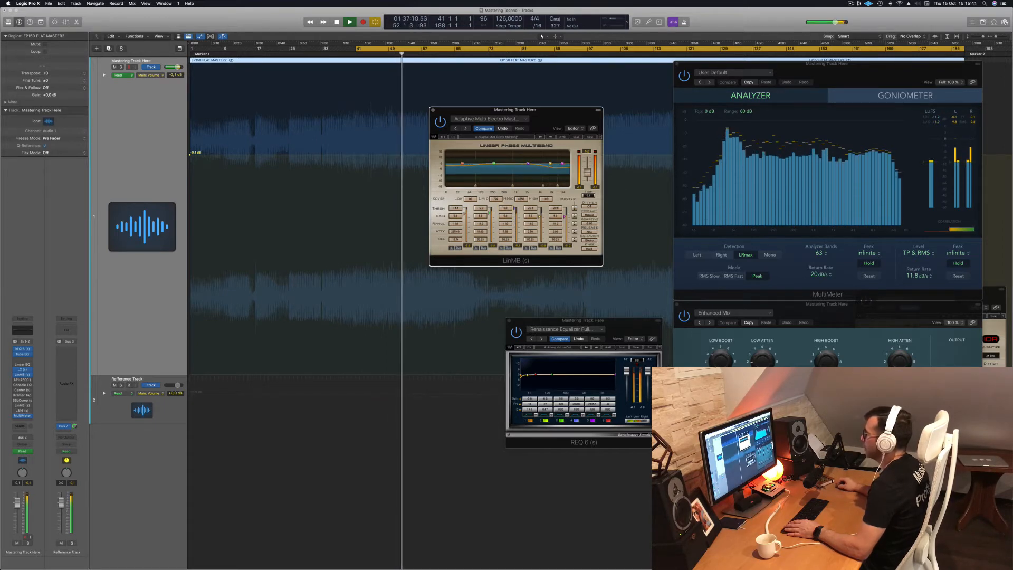
{"action": "left_click_drag", "start_coordinate": [508, 208], "coordinate": [508, 223]}
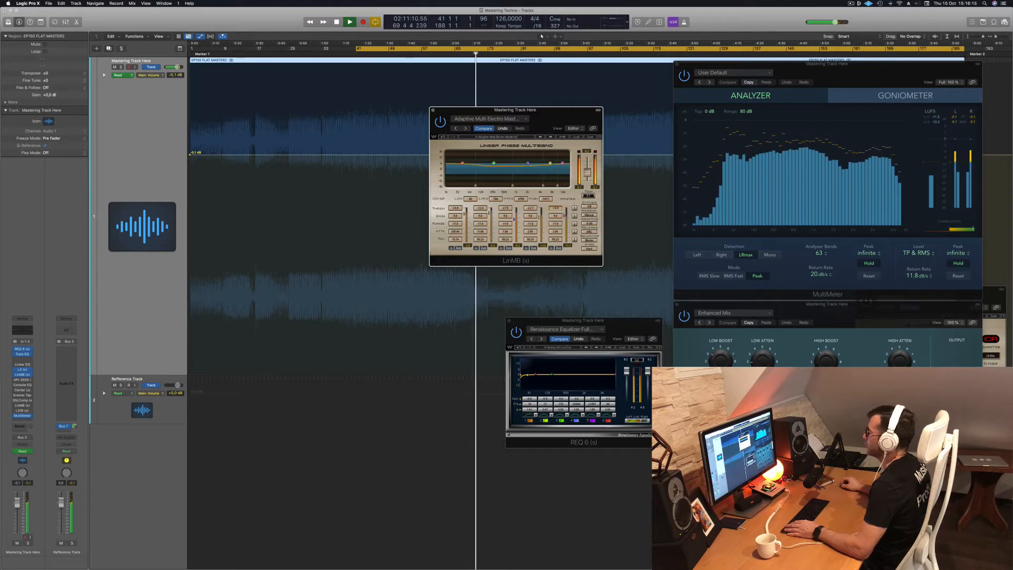
{"action": "key", "text": "Return"}
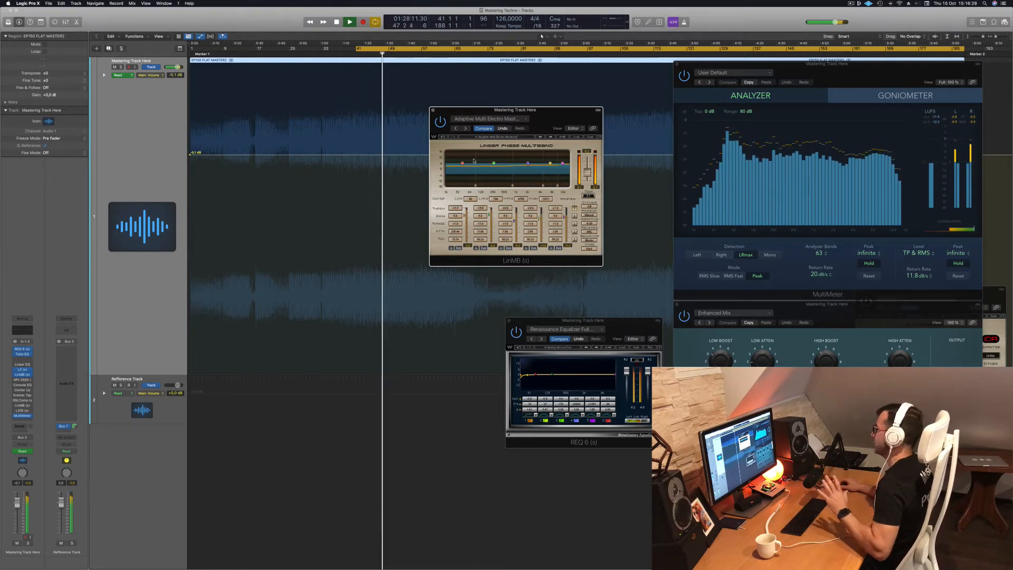
{"action": "left_click_drag", "start_coordinate": [547, 112], "coordinate": [574, 109]}
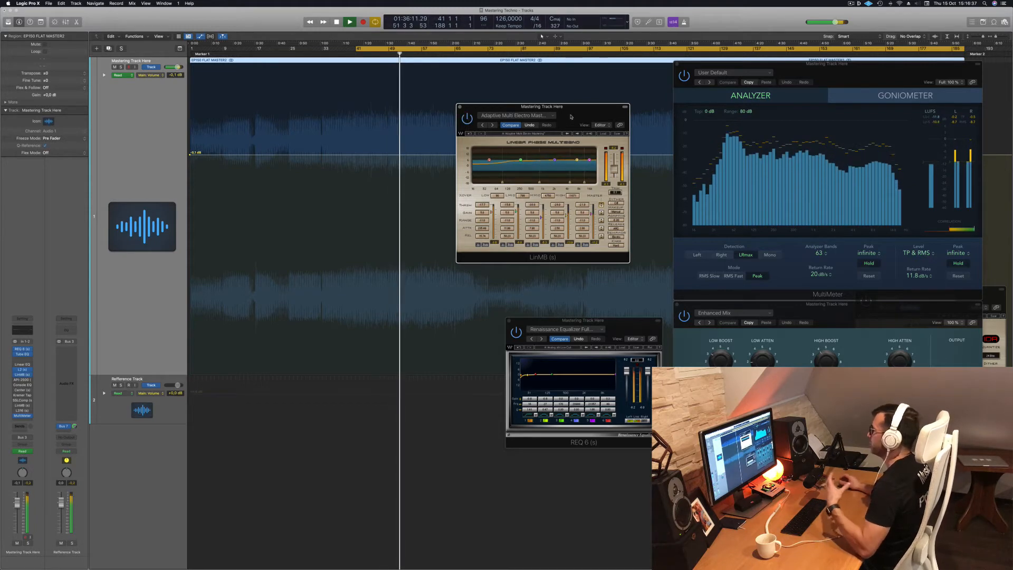
{"action": "left_click_drag", "start_coordinate": [571, 116], "coordinate": [580, 154]}
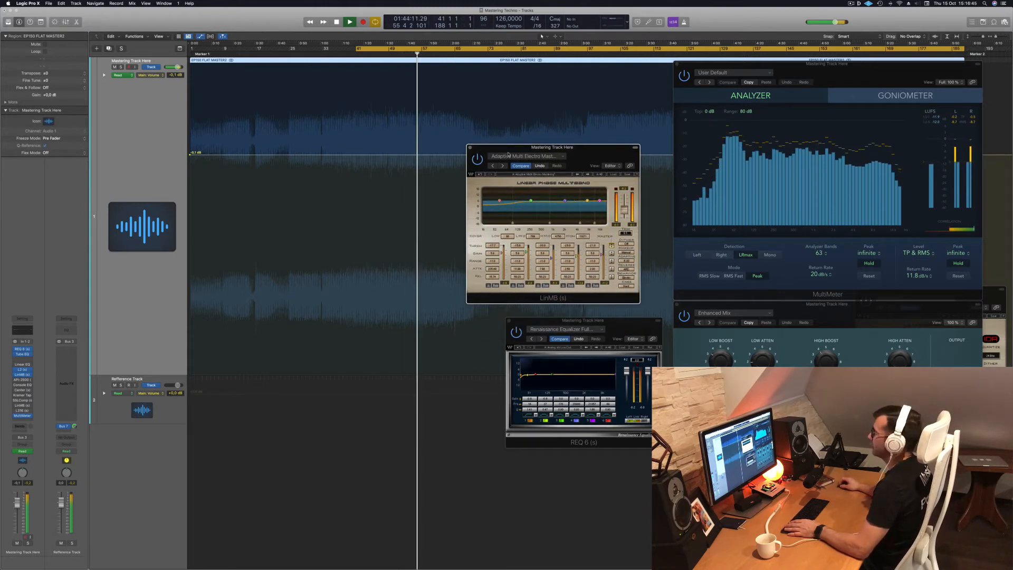
- Open and enable the API-2500 compressor on the mastering track and play from bar 41
{"action": "left_click", "coordinate": [22, 380]}
{"action": "left_click_drag", "start_coordinate": [427, 92], "coordinate": [517, 126]}
{"action": "key", "text": "space"}
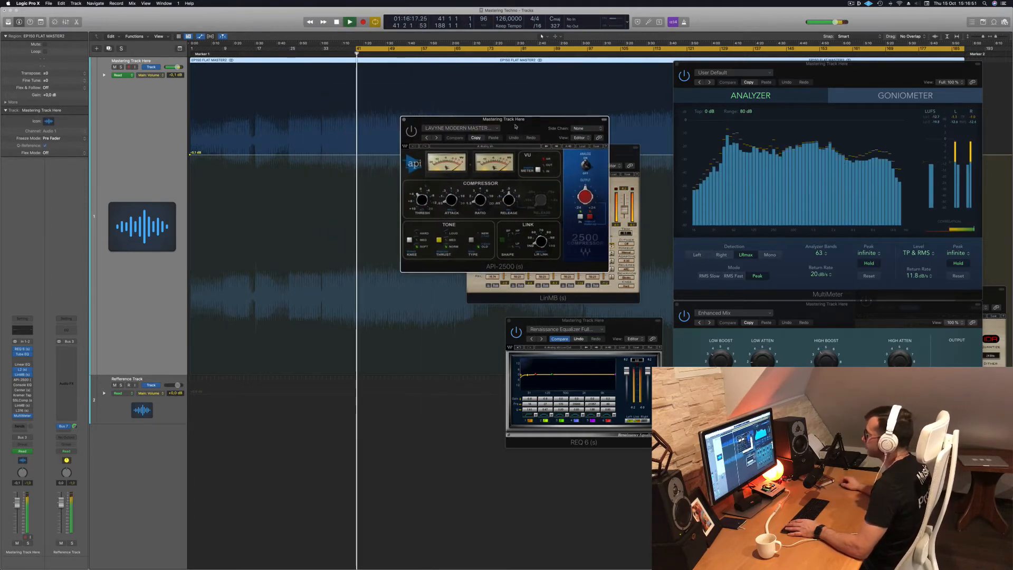
{"action": "left_click_drag", "start_coordinate": [406, 136], "coordinate": [390, 140]}
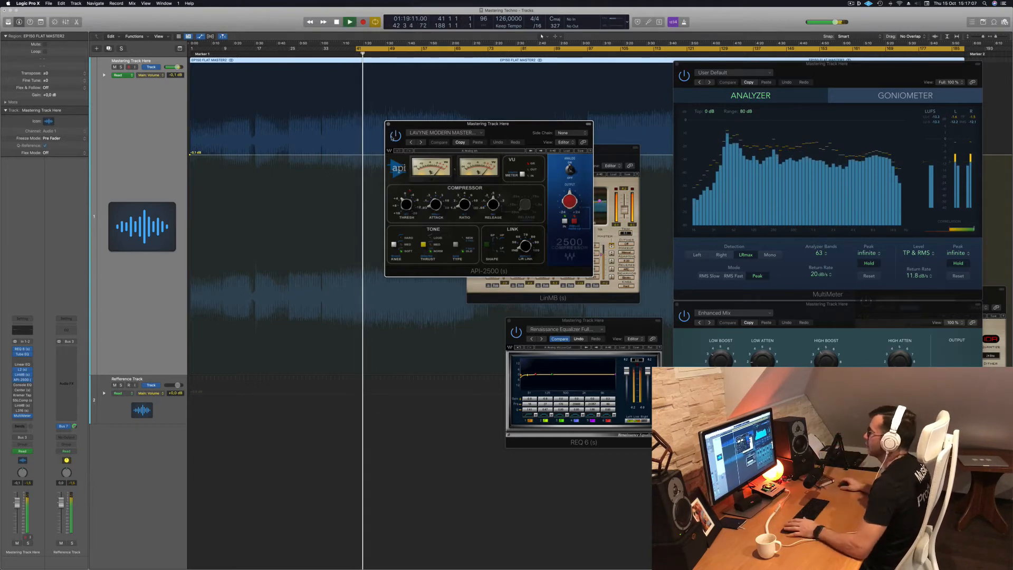
- Place the LinMB window next to the REQ 6 and the API-2500 window next to the MultiMeter
{"action": "left_click_drag", "start_coordinate": [523, 130], "coordinate": [804, 191]}
{"action": "left_click_drag", "start_coordinate": [633, 149], "coordinate": [565, 153]}
{"action": "left_click_drag", "start_coordinate": [722, 182], "coordinate": [517, 150]}
{"action": "left_click_drag", "start_coordinate": [423, 151], "coordinate": [315, 161]}
{"action": "left_click_drag", "start_coordinate": [366, 240], "coordinate": [409, 315]}
{"action": "left_click_drag", "start_coordinate": [509, 153], "coordinate": [477, 109]}
{"action": "mouse_move", "coordinate": [566, 116]}
{"action": "left_mouse_down"}
{"action": "mouse_move", "coordinate": [606, 107]}
{"action": "mouse_move", "coordinate": [584, 111]}
{"action": "left_mouse_up"}
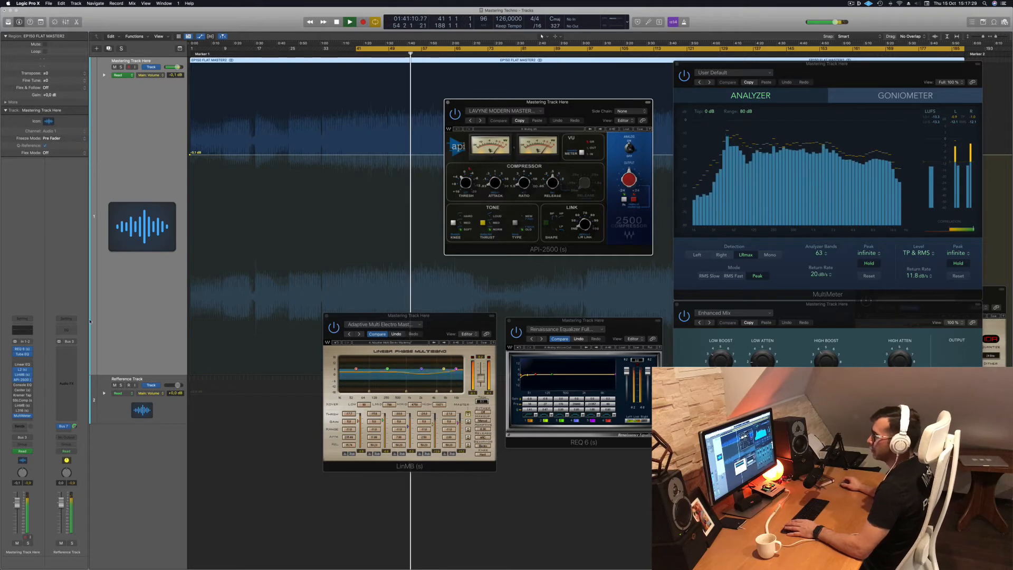
- Open and enable the Vintage Console EQ on the mastering track, place its window above the LinMB and replay from bar 41
{"action": "left_click", "coordinate": [21, 386]}
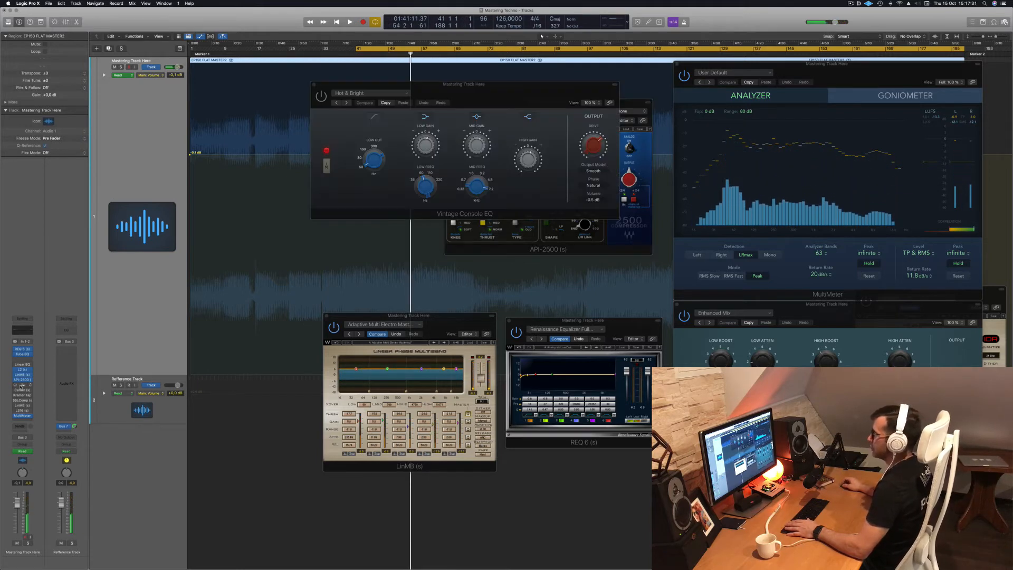
{"action": "left_click_drag", "start_coordinate": [490, 105], "coordinate": [473, 127]}
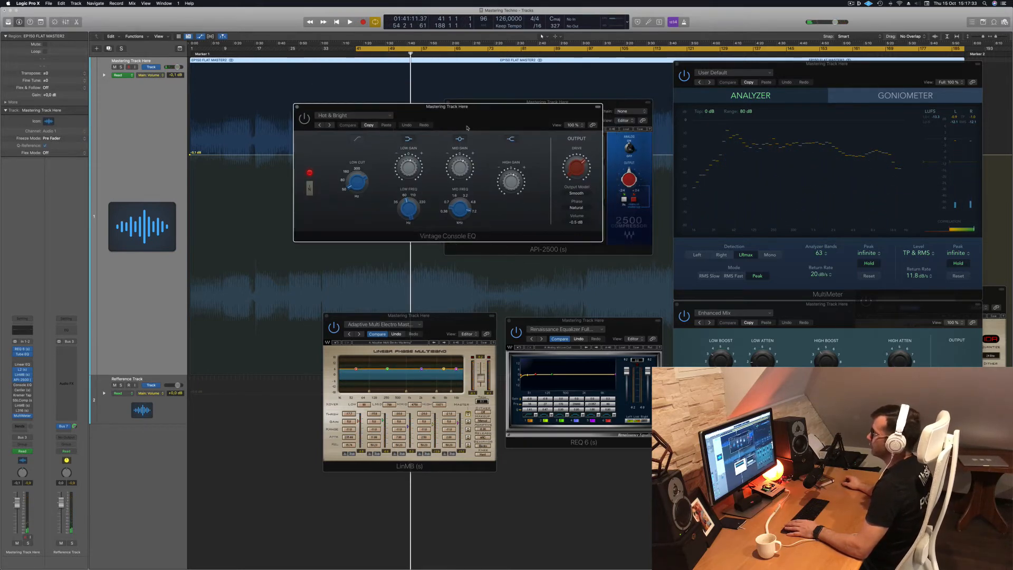
{"action": "key", "text": "space"}
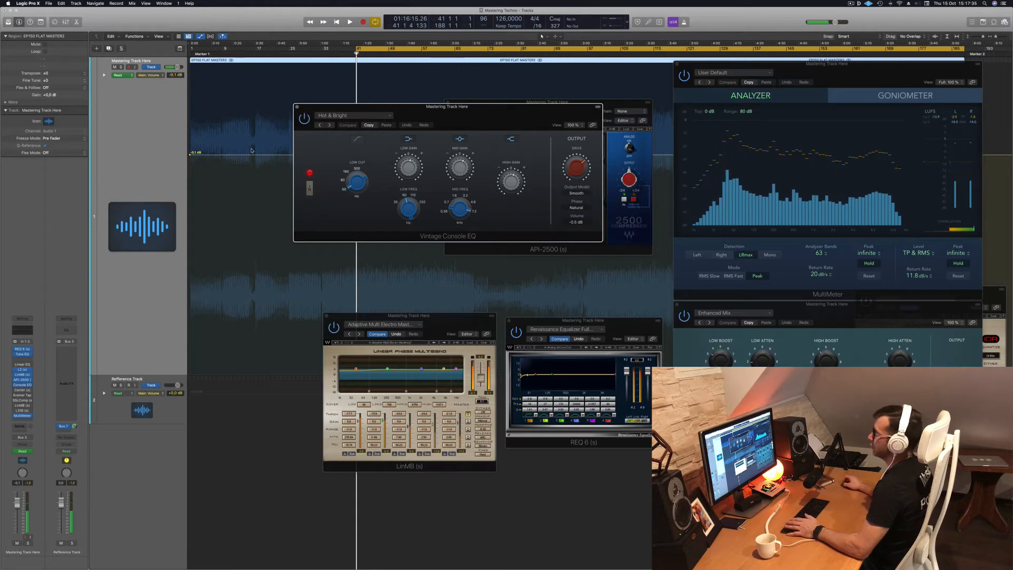
{"action": "key", "text": "space"}
{"action": "left_click_drag", "start_coordinate": [501, 119], "coordinate": [500, 164]}
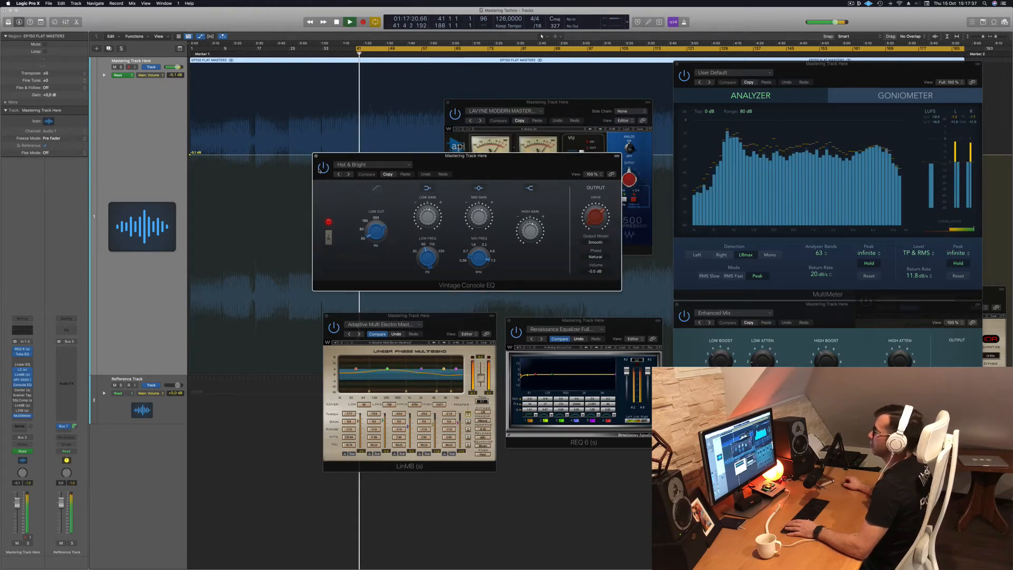
{"action": "mouse_move", "coordinate": [513, 165]}
{"action": "left_mouse_down"}
{"action": "mouse_move", "coordinate": [504, 166]}
{"action": "mouse_move", "coordinate": [510, 172]}
{"action": "left_mouse_up"}
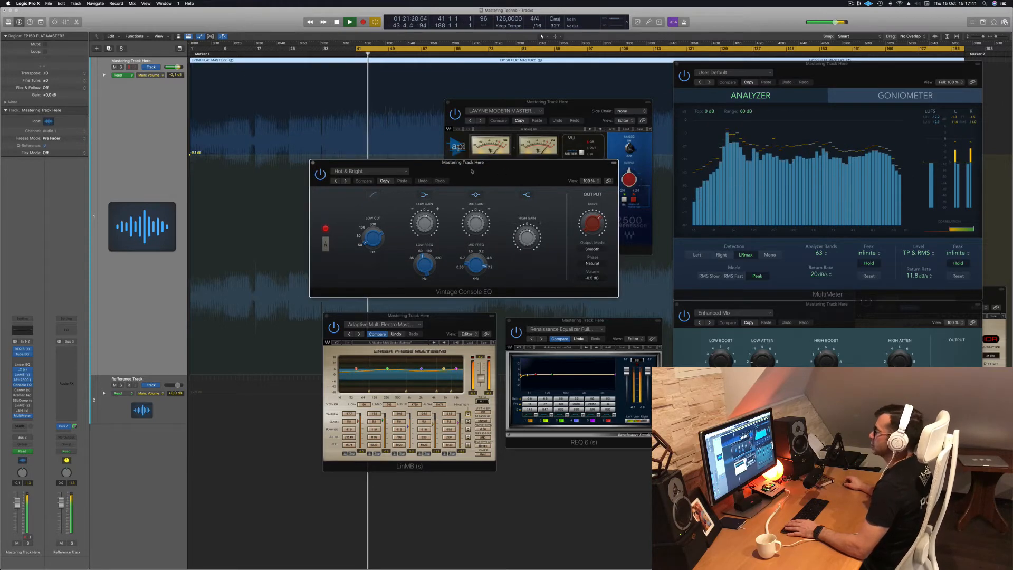
- Close the Vintage Console EQ window, and open and enable the Center plug-in on the mastering track during playback from bar 41
{"action": "left_click", "coordinate": [312, 164]}
{"action": "key", "text": "space"}
{"action": "key", "text": "space"}
{"action": "left_click", "coordinate": [22, 390]}
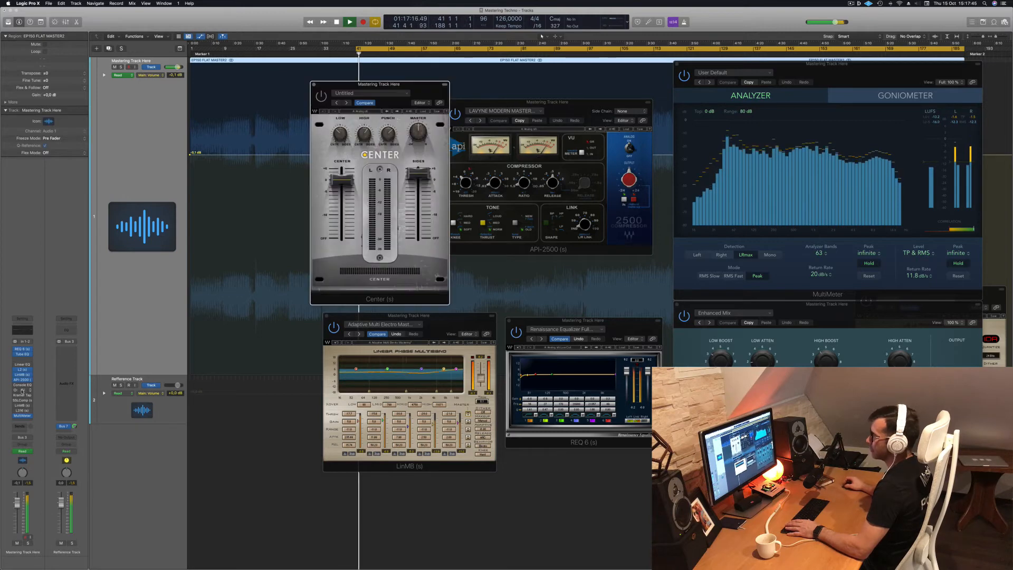
{"action": "left_click_drag", "start_coordinate": [428, 86], "coordinate": [517, 117]}
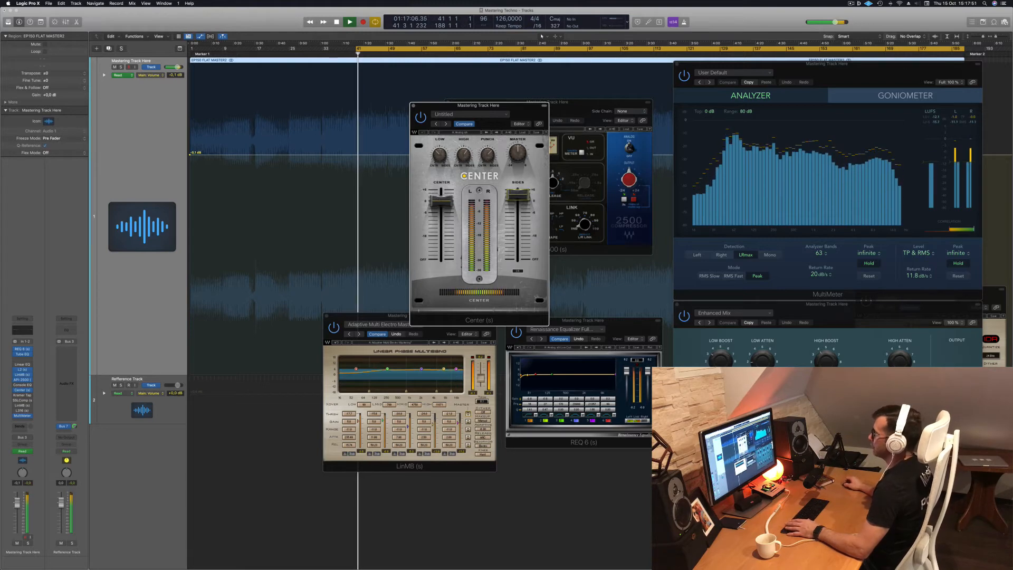
{"action": "key", "text": "space"}
{"action": "key", "text": "space"}
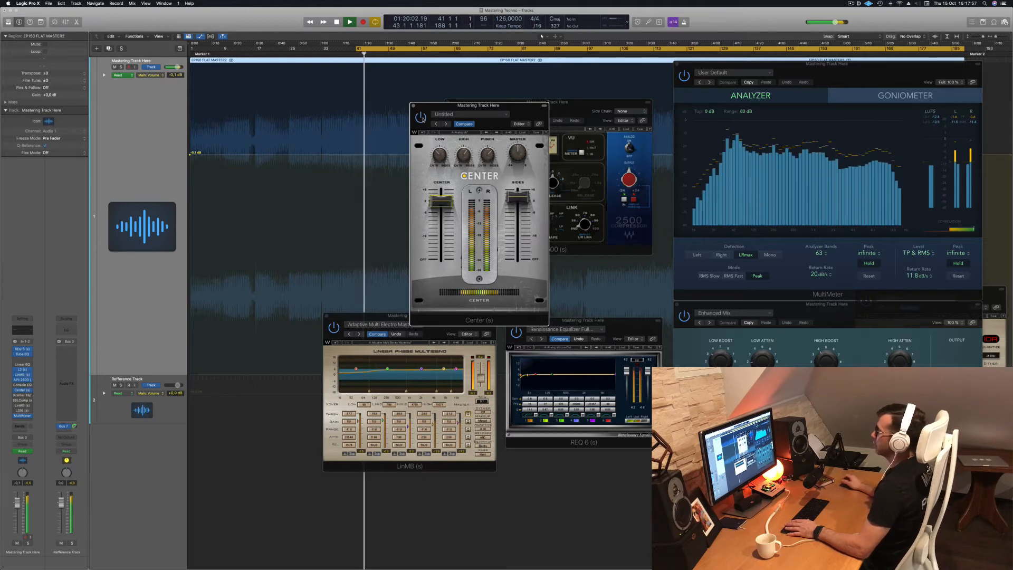
- Audition the Center plug-in during playback, and close its window and the API-2500 window
{"action": "left_click_drag", "start_coordinate": [523, 110], "coordinate": [520, 113]}
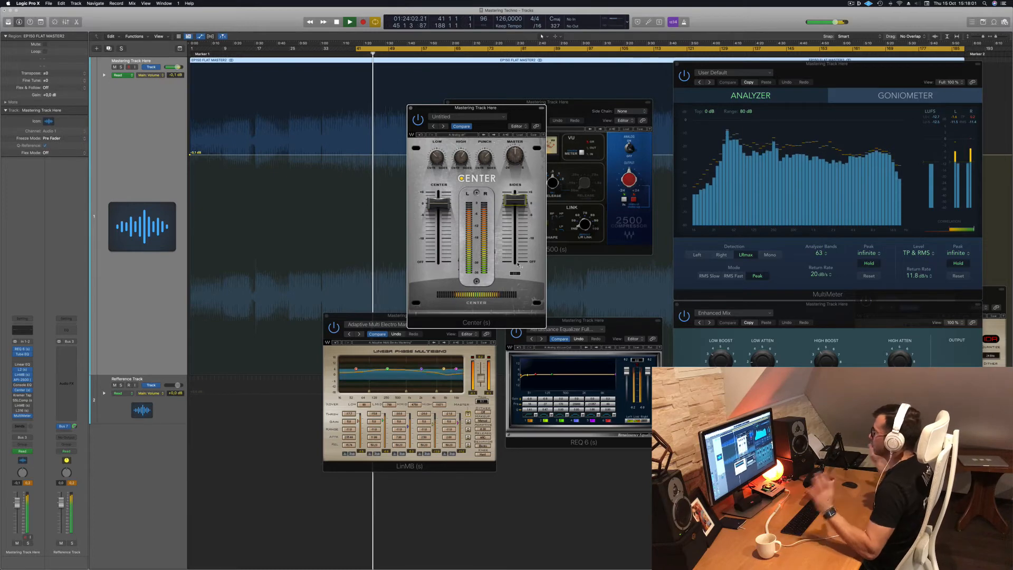
{"action": "left_click_drag", "start_coordinate": [538, 115], "coordinate": [623, 83]}
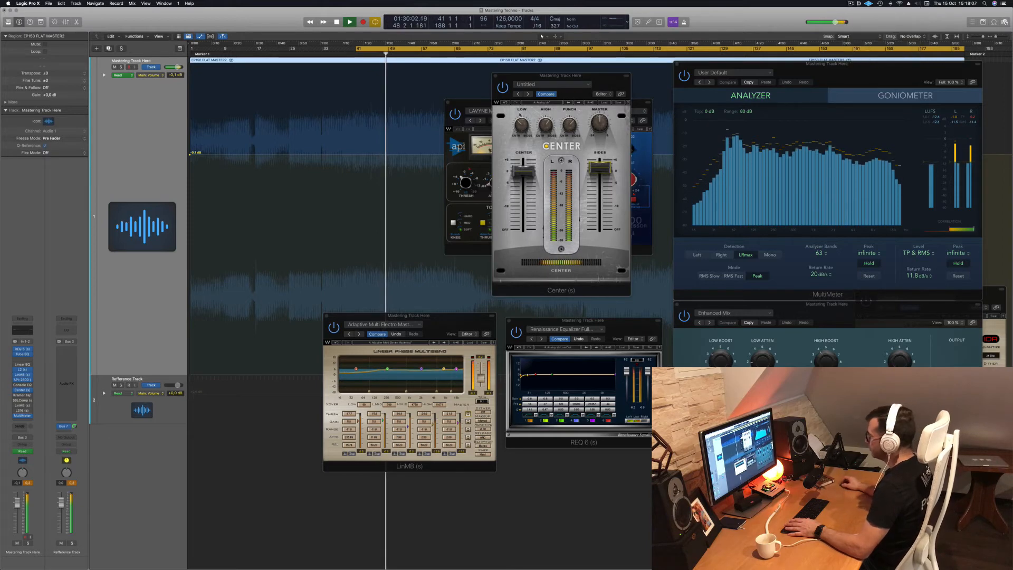
{"action": "left_click_drag", "start_coordinate": [576, 87], "coordinate": [517, 104]}
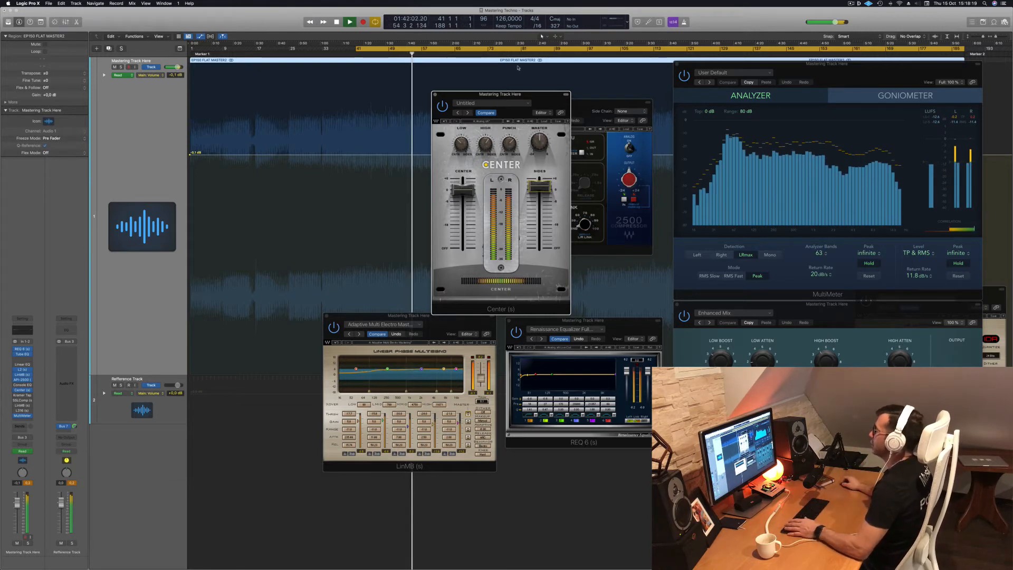
{"action": "left_click_drag", "start_coordinate": [440, 94], "coordinate": [433, 94]}
{"action": "left_click", "coordinate": [428, 94]}
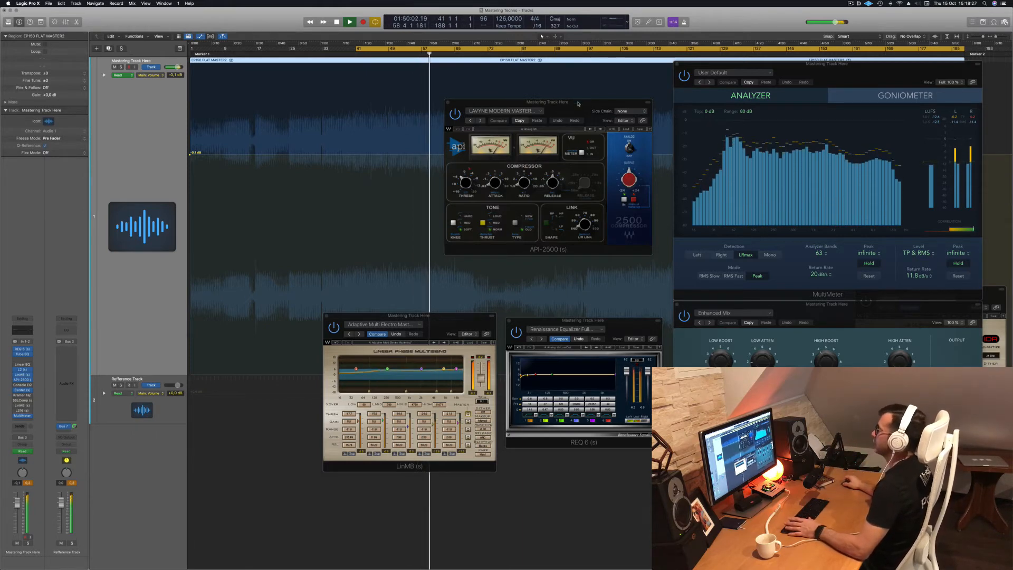
{"action": "left_click_drag", "start_coordinate": [578, 103], "coordinate": [546, 110]}
{"action": "left_click", "coordinate": [415, 109]}
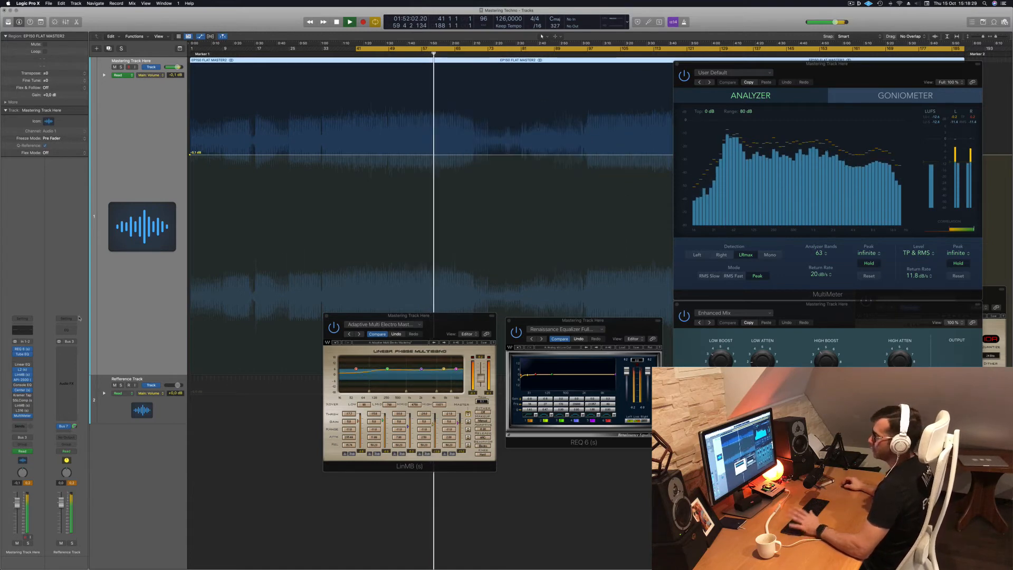
- Check the Kramer Tape plug-in on the mastering track, close its window and replay from bar 41
{"action": "left_click", "coordinate": [22, 396]}
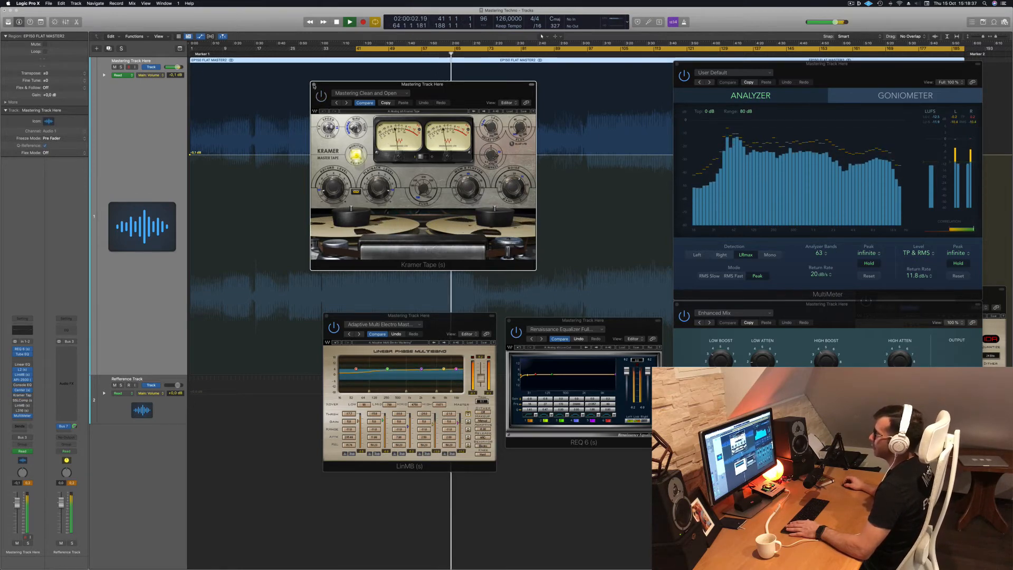
{"action": "left_click", "coordinate": [314, 83]}
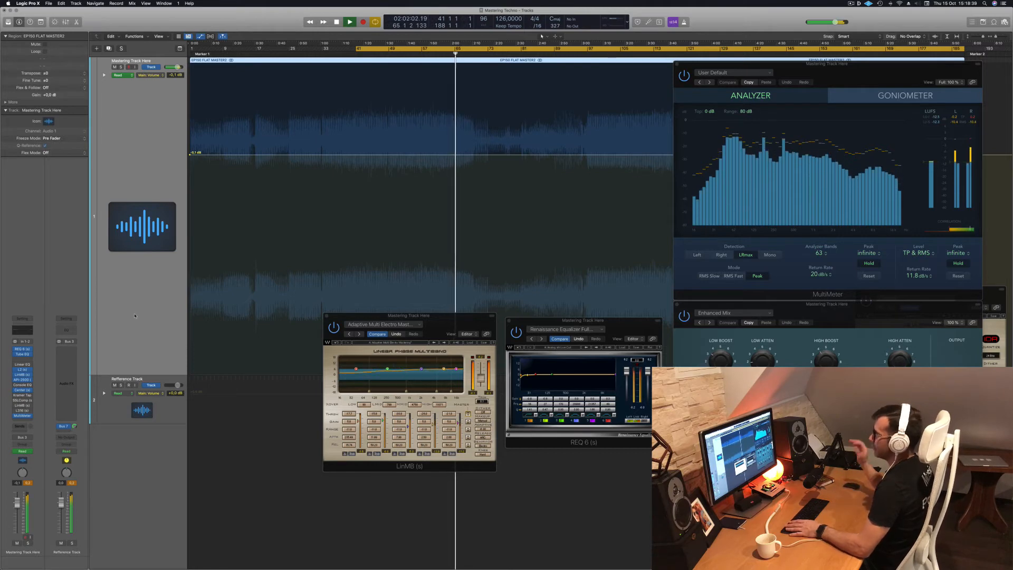
{"action": "key", "text": "space"}
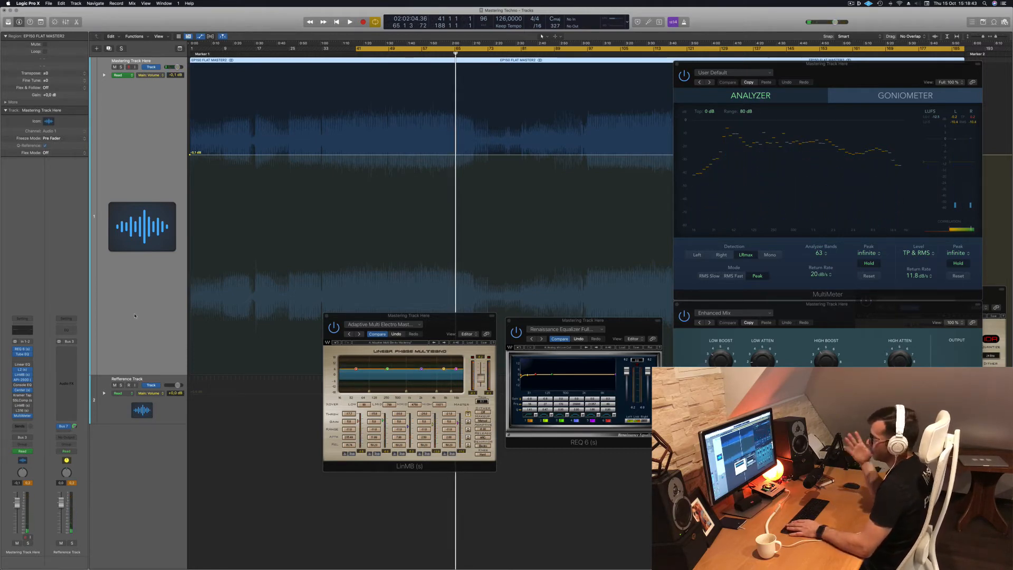
{"action": "key", "text": "space"}
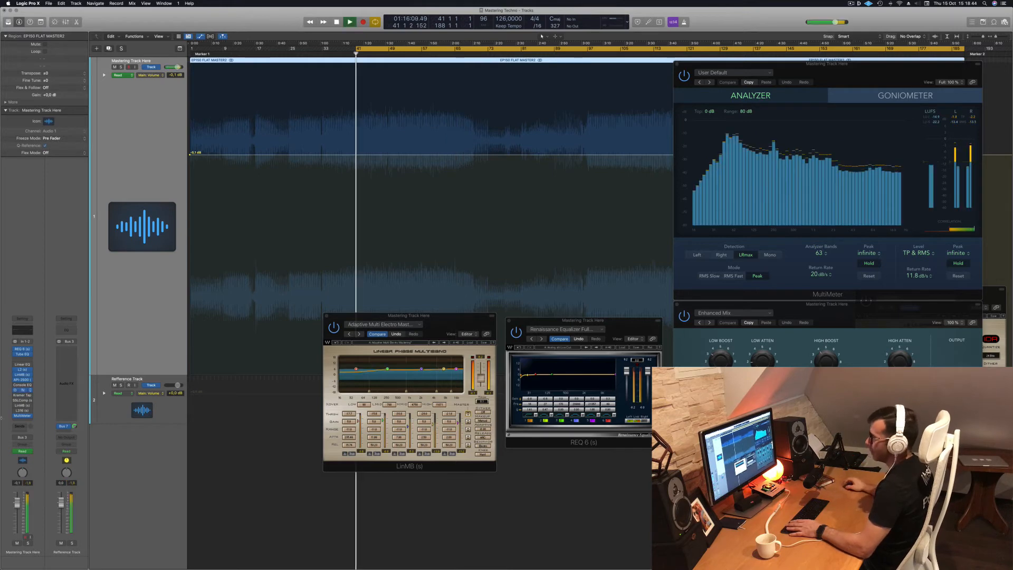
- Open and enable the SSLComp bus compressor on the mastering track, and play from bar 41 to audition it
{"action": "left_click", "coordinate": [22, 401]}
{"action": "key", "text": "space"}
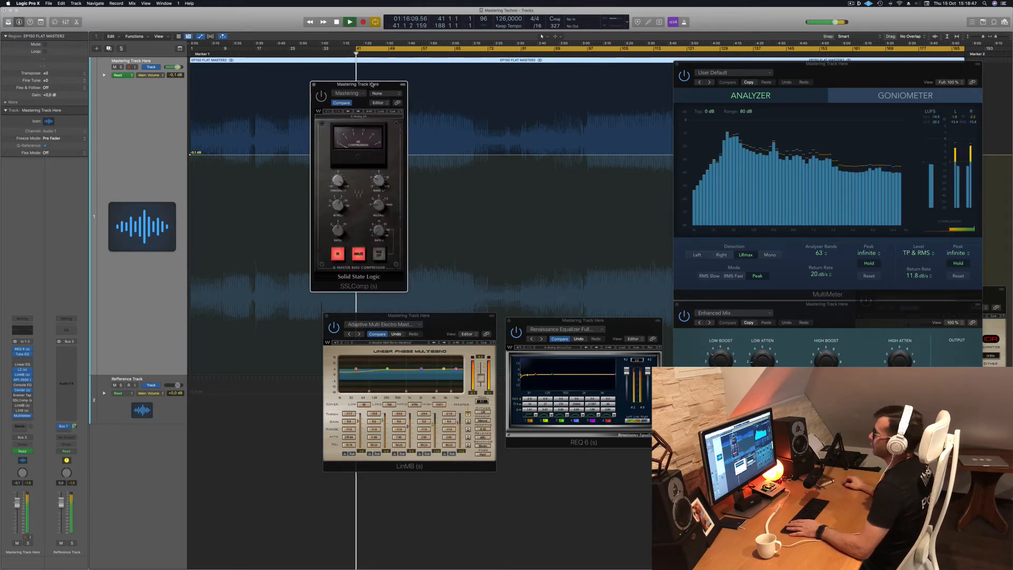
{"action": "left_click_drag", "start_coordinate": [358, 84], "coordinate": [381, 84]}
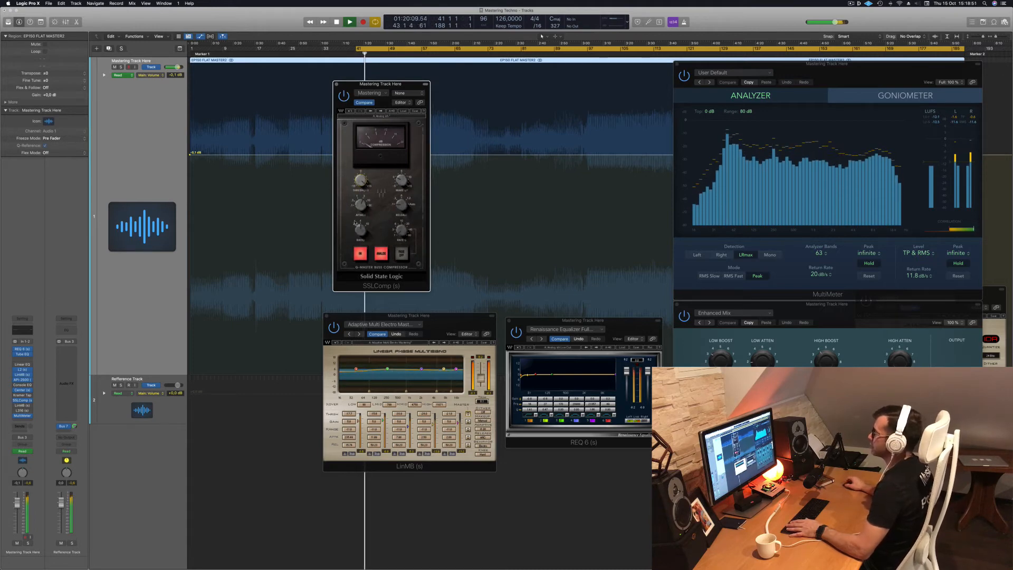
{"action": "left_click_drag", "start_coordinate": [418, 86], "coordinate": [518, 106]}
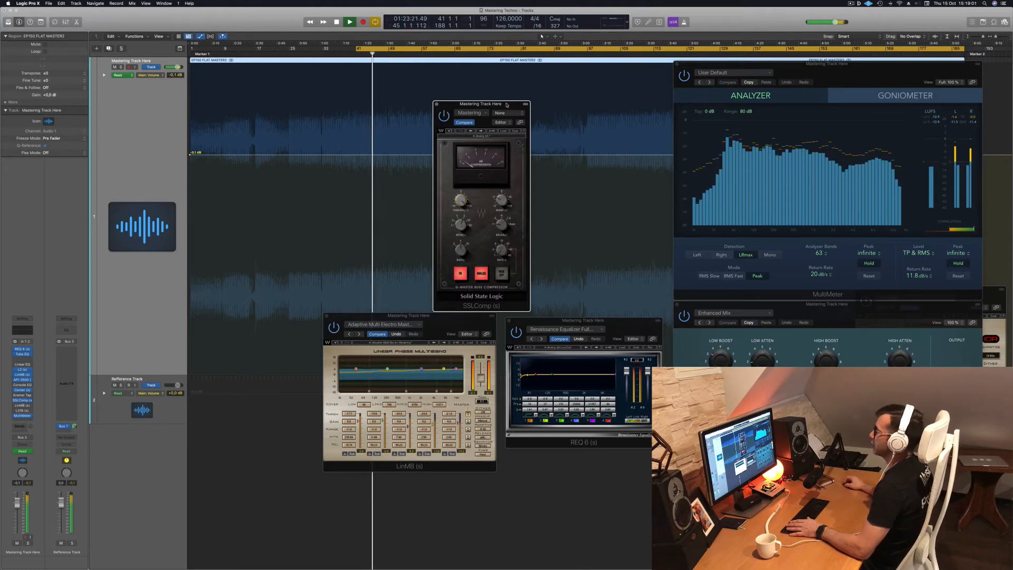
- Adjust the SSLComp's release during playback and place its window above the REQ 6
{"action": "left_click_drag", "start_coordinate": [506, 106], "coordinate": [516, 67]}
{"action": "left_click_drag", "start_coordinate": [511, 186], "coordinate": [523, 177]}
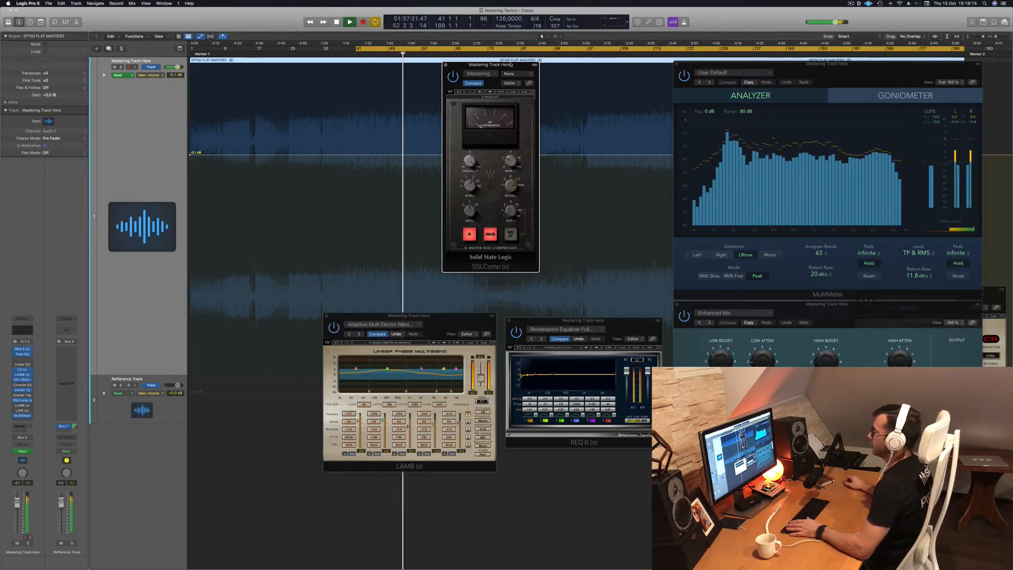
{"action": "left_click_drag", "start_coordinate": [511, 67], "coordinate": [520, 103]}
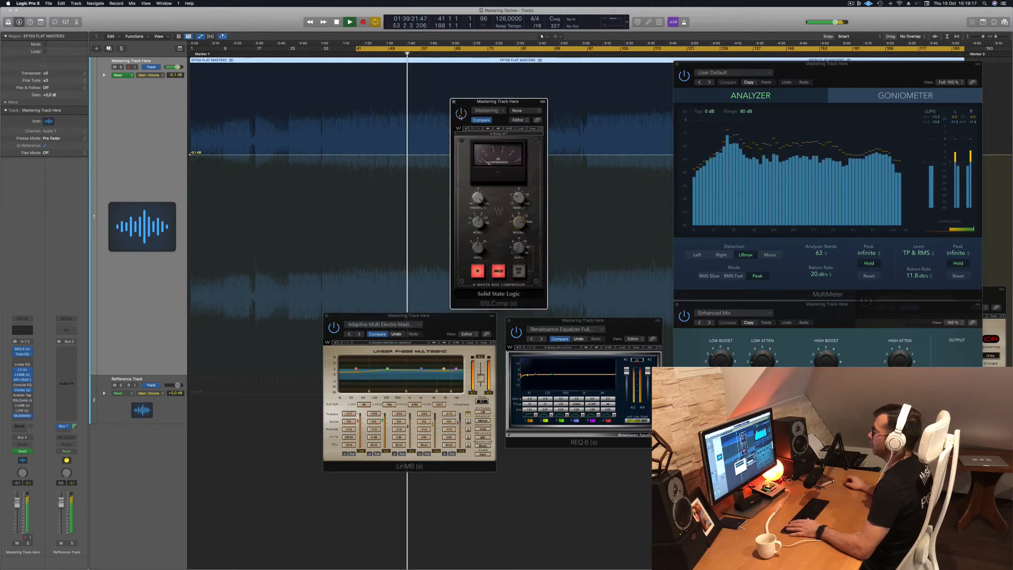
{"action": "left_click_drag", "start_coordinate": [536, 97], "coordinate": [541, 71]}
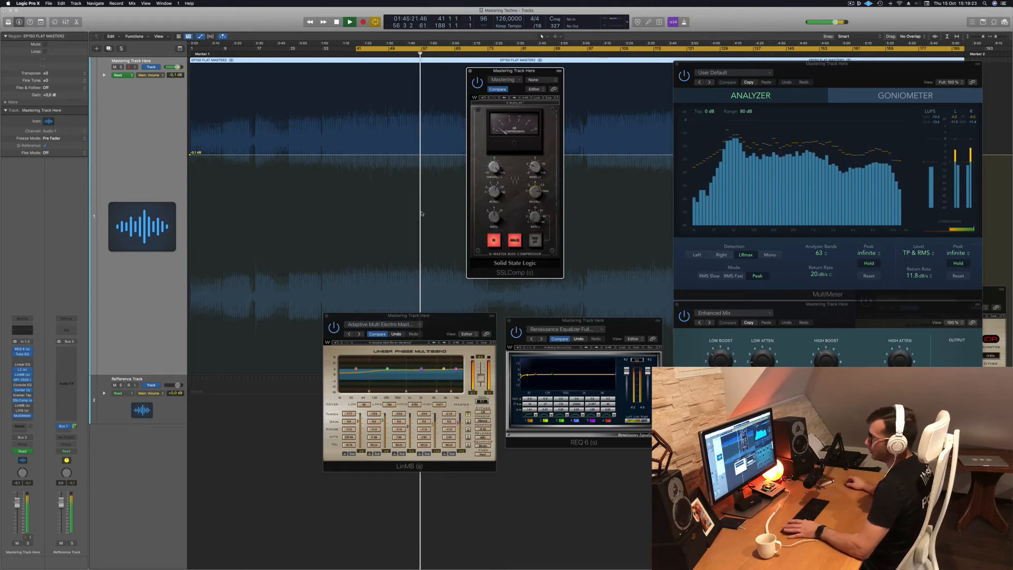
- Open and enable the second LinMB with the Multi Opto Mastering preset, and replay from bar 41 to audition it
{"action": "left_click", "coordinate": [23, 405]}
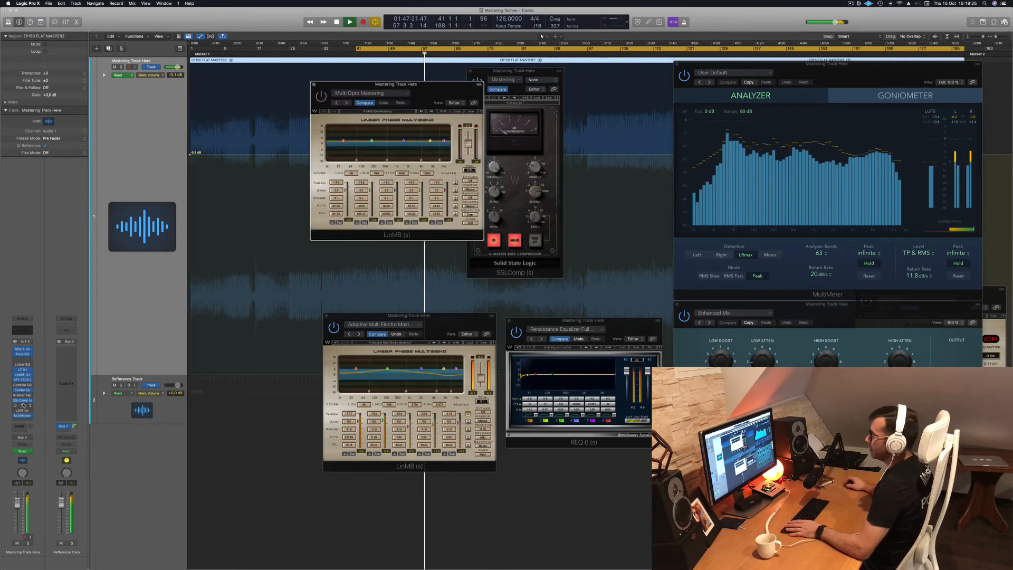
{"action": "left_click_drag", "start_coordinate": [424, 86], "coordinate": [472, 148]}
{"action": "key", "text": "space"}
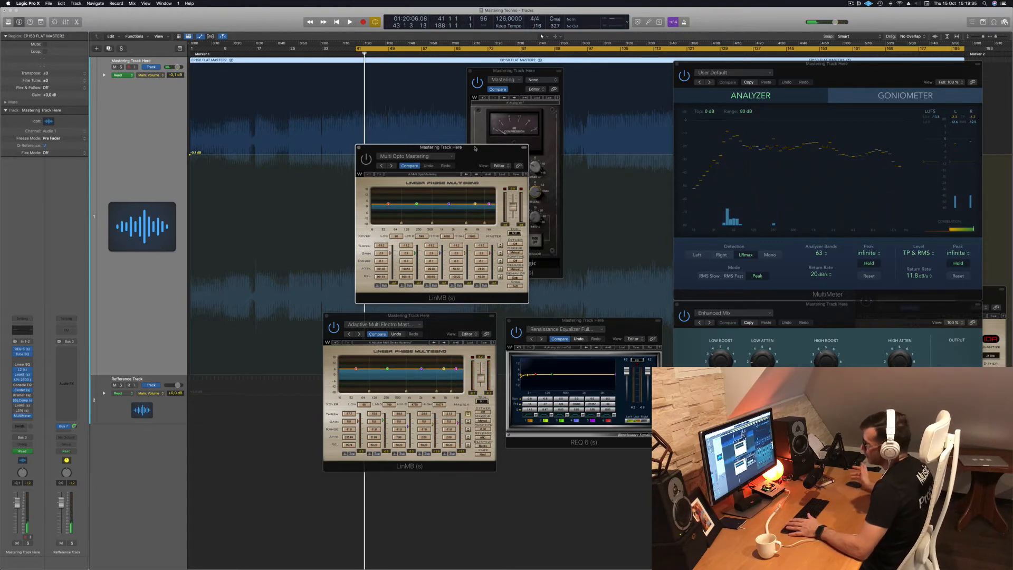
{"action": "key", "text": "space"}
{"action": "left_click_drag", "start_coordinate": [475, 149], "coordinate": [485, 153]}
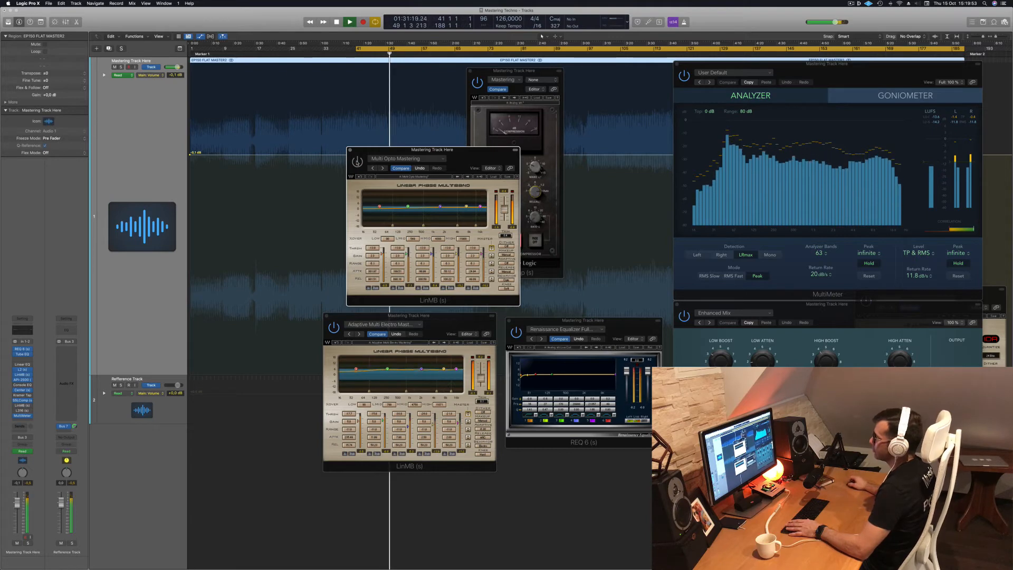
{"action": "left_click_drag", "start_coordinate": [465, 156], "coordinate": [631, 147]}
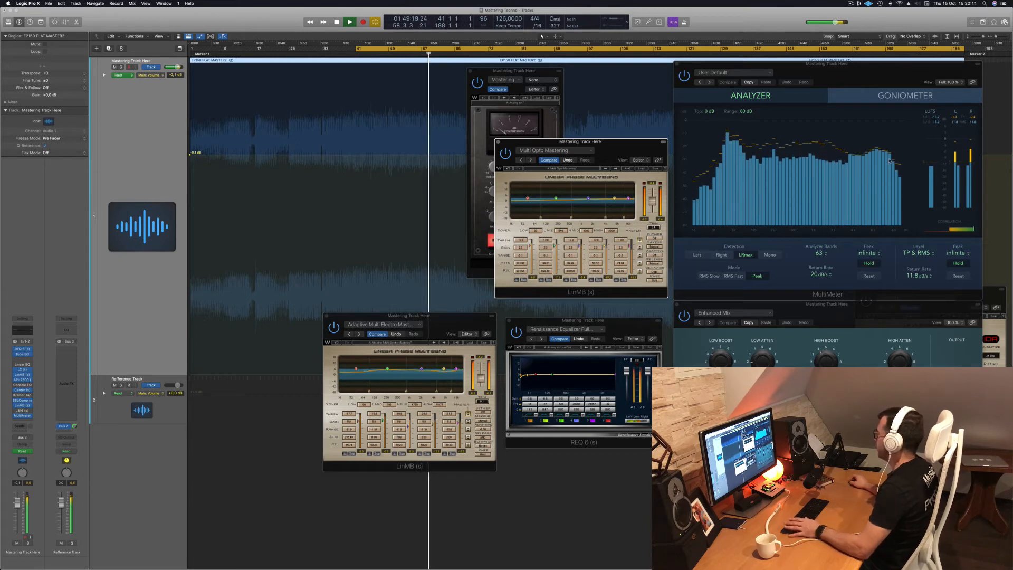
- Place the Multi Opto Mastering LinMB beside the SSLComp and the other LinMB below it, with the SSLComp in front
{"action": "left_click_drag", "start_coordinate": [559, 142], "coordinate": [633, 104]}
{"action": "left_click_drag", "start_coordinate": [418, 320], "coordinate": [554, 276]}
{"action": "left_click", "coordinate": [486, 177]}
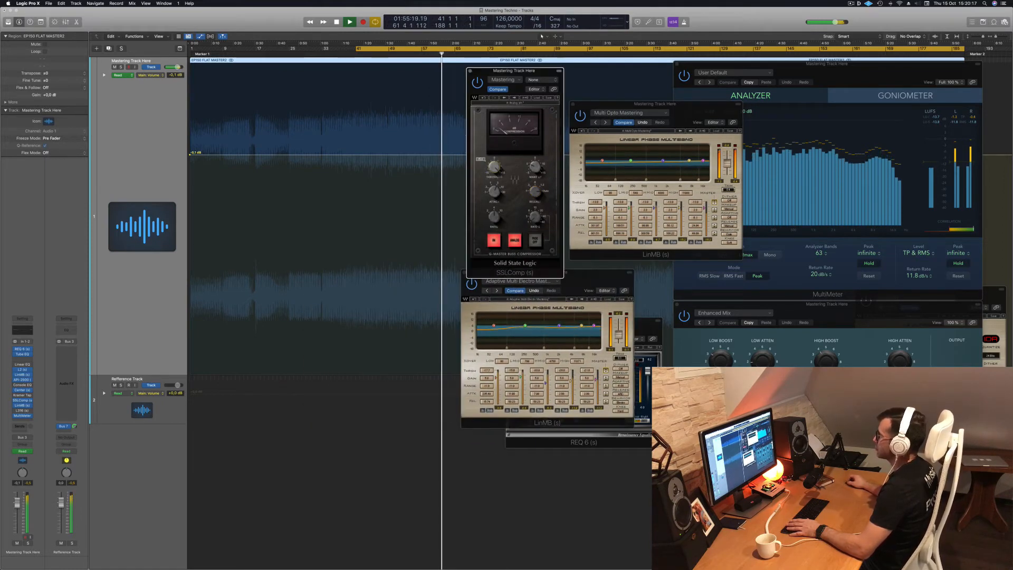
- Open and enable the L316 limiter on the mastering track, and move the MultiMeter window up in front of the other windows
{"action": "left_click", "coordinate": [21, 410]}
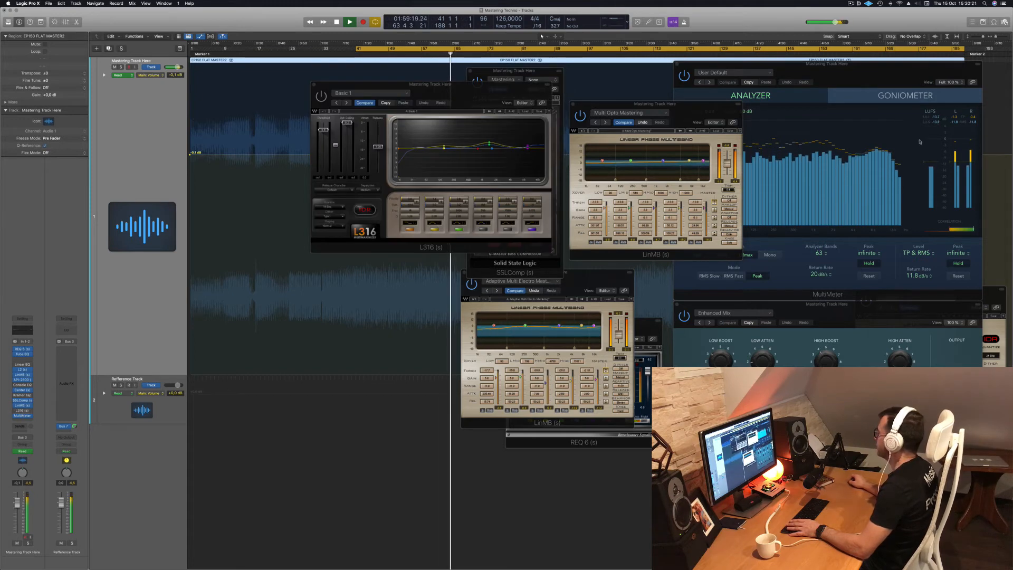
{"action": "left_click", "coordinate": [904, 67]}
{"action": "left_click_drag", "start_coordinate": [905, 67], "coordinate": [899, 54]}
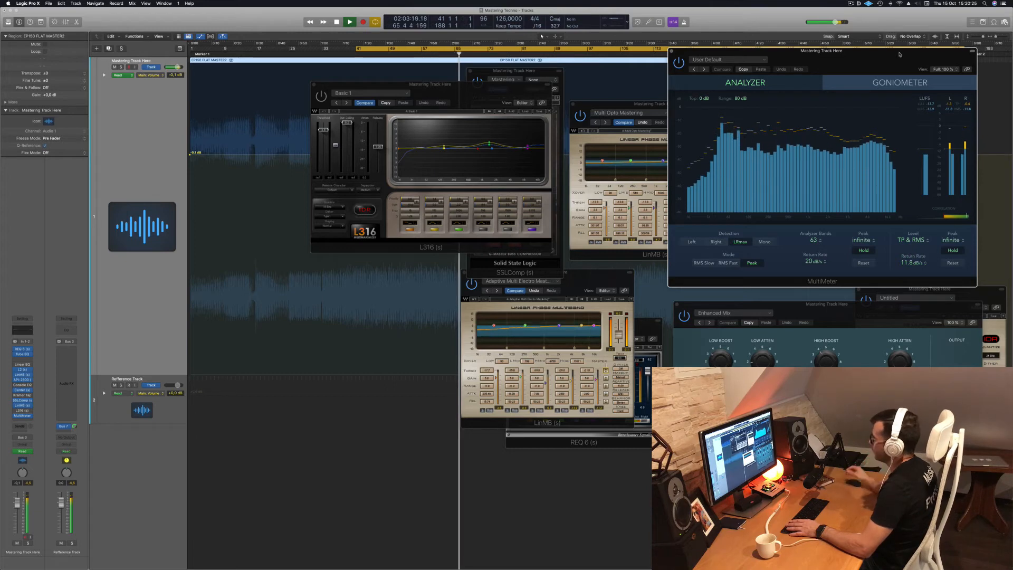
- Audition the L316 limiter against the MultiMeter during playback, moving its window lower, and close it
{"action": "left_click", "coordinate": [326, 248]}
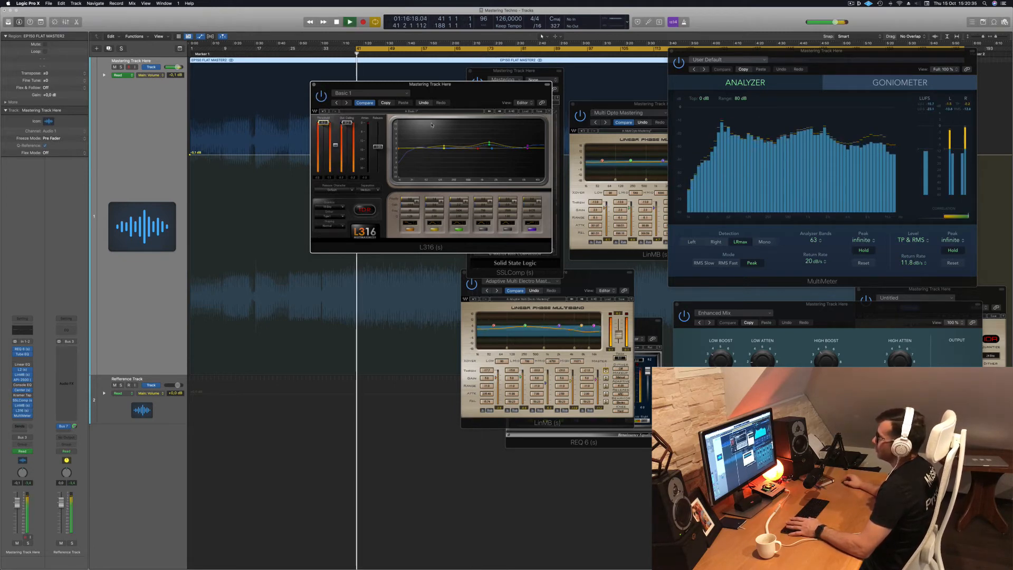
{"action": "left_click_drag", "start_coordinate": [469, 103], "coordinate": [468, 140]}
{"action": "key", "text": "space"}
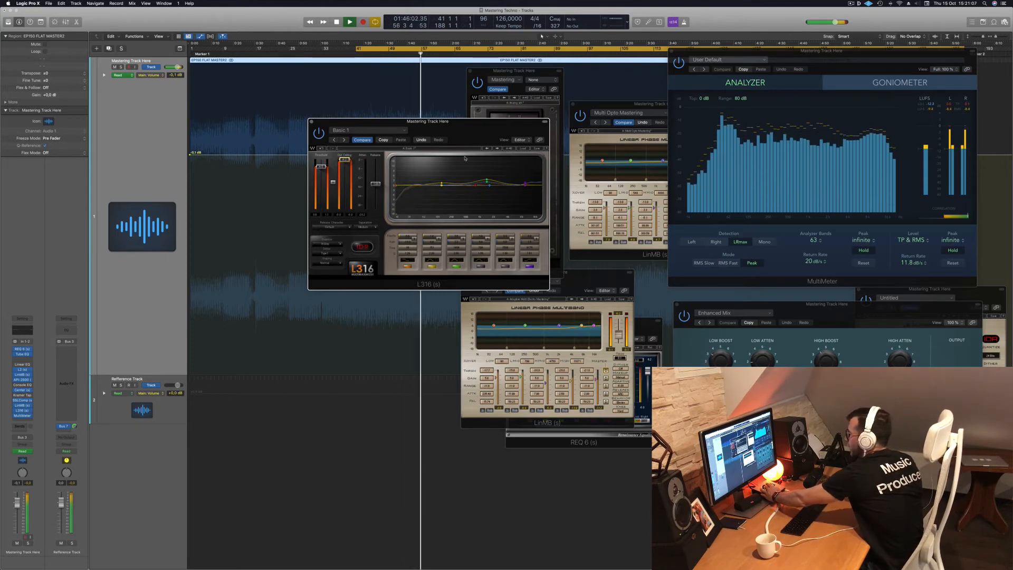
{"action": "mouse_move", "coordinate": [468, 129]}
{"action": "left_mouse_down"}
{"action": "mouse_move", "coordinate": [435, 131]}
{"action": "mouse_move", "coordinate": [463, 144]}
{"action": "left_mouse_up"}
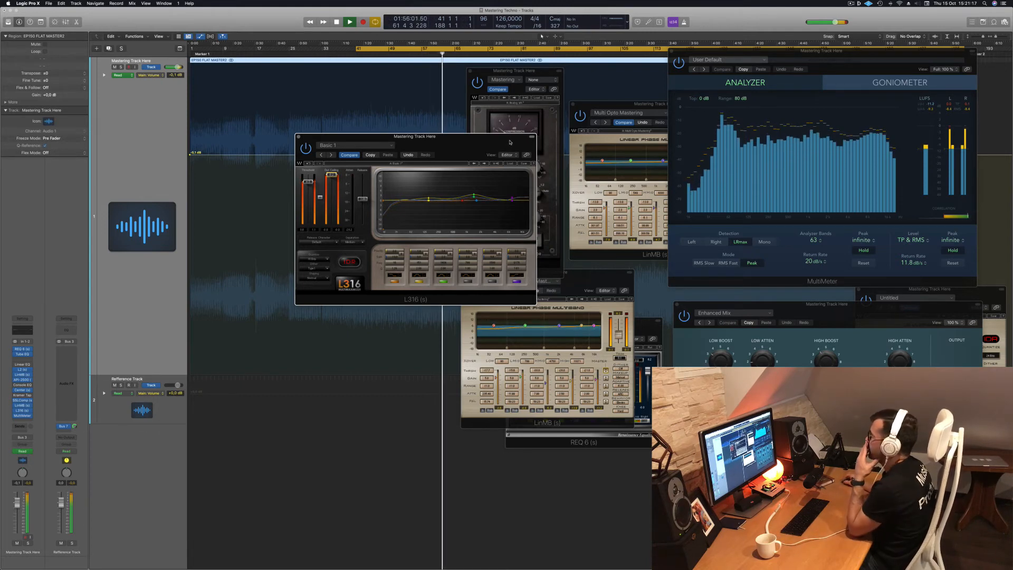
{"action": "left_click_drag", "start_coordinate": [459, 143], "coordinate": [495, 153]}
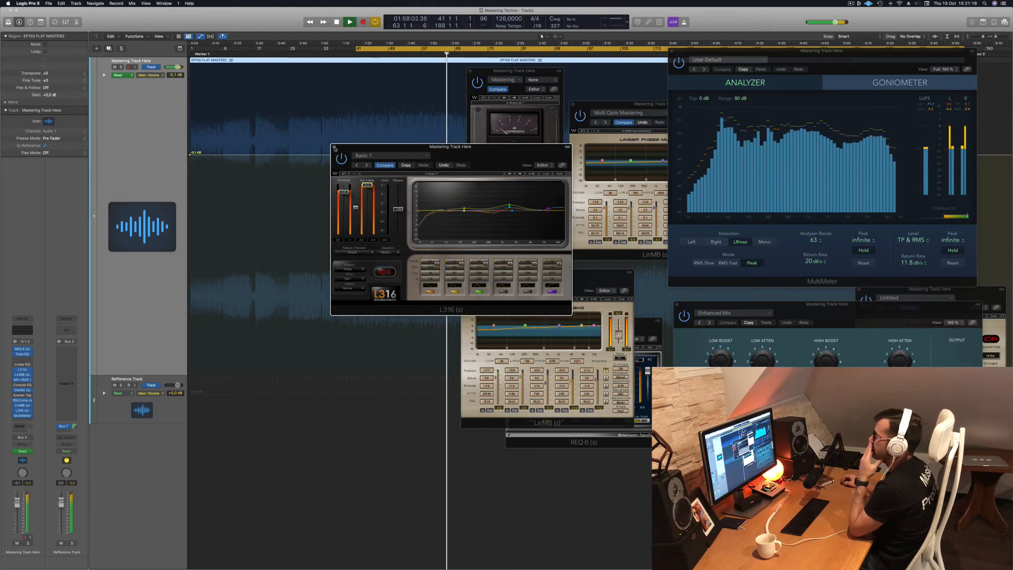
{"action": "left_click", "coordinate": [334, 147]}
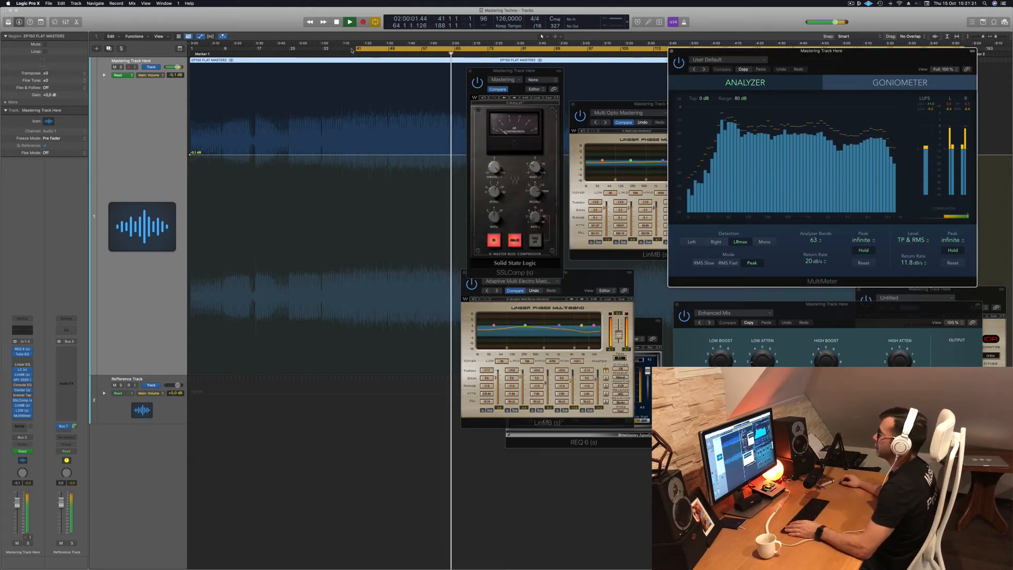
- Stop playback, hide all plug-in windows and play the track from its beginning
{"action": "key", "text": "space"}
{"action": "key", "text": "v"}
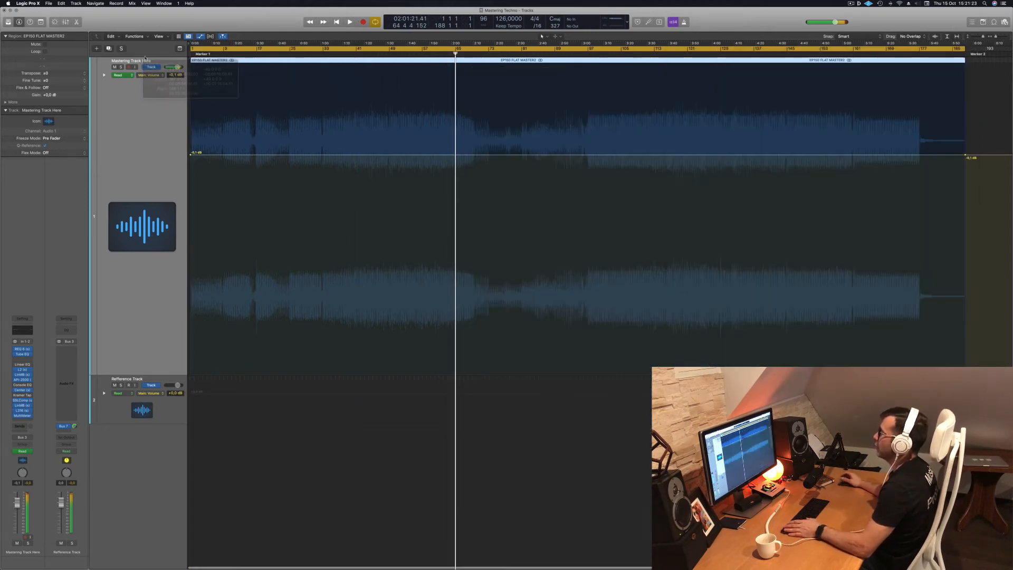
{"action": "key", "text": "Return"}
{"action": "key", "text": "space"}
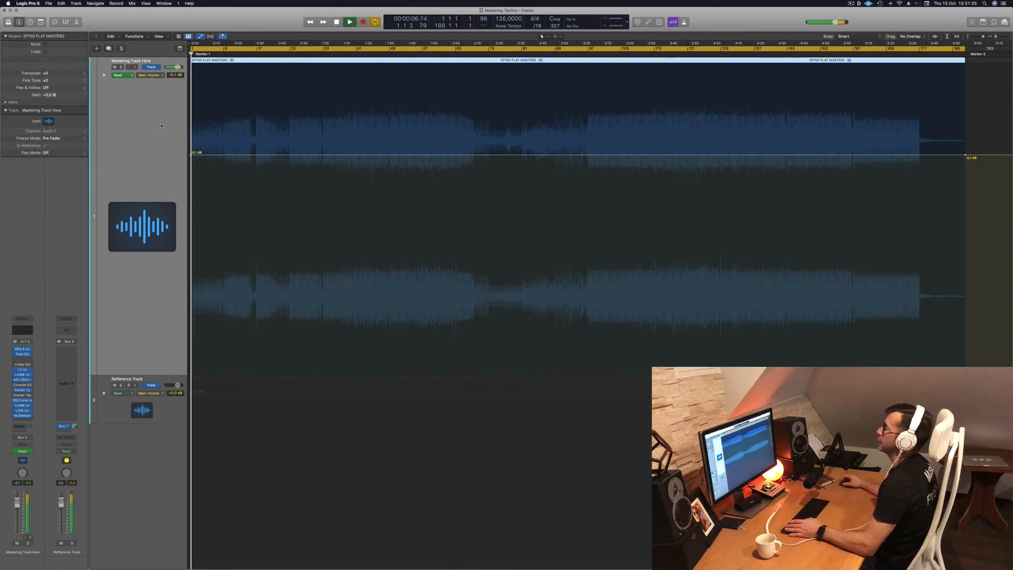
- Replay the opening bars of the mastering track repeatedly from the start to check how the intro sounds
{"action": "key", "text": "super+Right"}
{"action": "key", "text": "super+Right"}
{"action": "key", "text": "super+Right"}
{"action": "key", "text": "super+Right"}
{"action": "key", "text": "super+Right"}
{"action": "key", "text": "super+Right"}
{"action": "key", "text": "super+Right"}
{"action": "key", "text": "super+Right"}
{"action": "key", "text": "space"}
{"action": "key", "text": "space"}
{"action": "key", "text": "space"}
{"action": "key", "text": "space"}
{"action": "key", "text": "super+Right"}
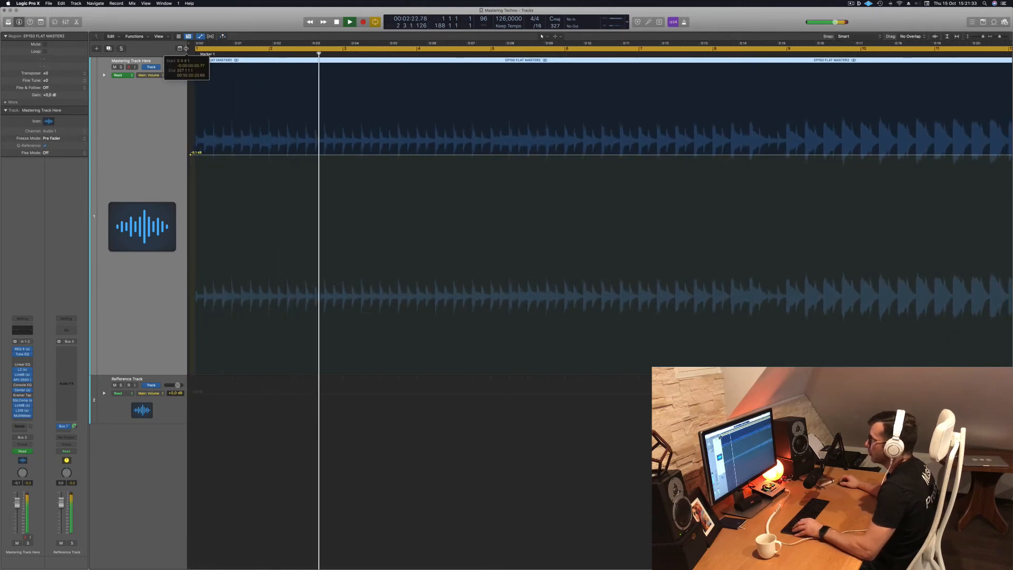
{"action": "key", "text": "space"}
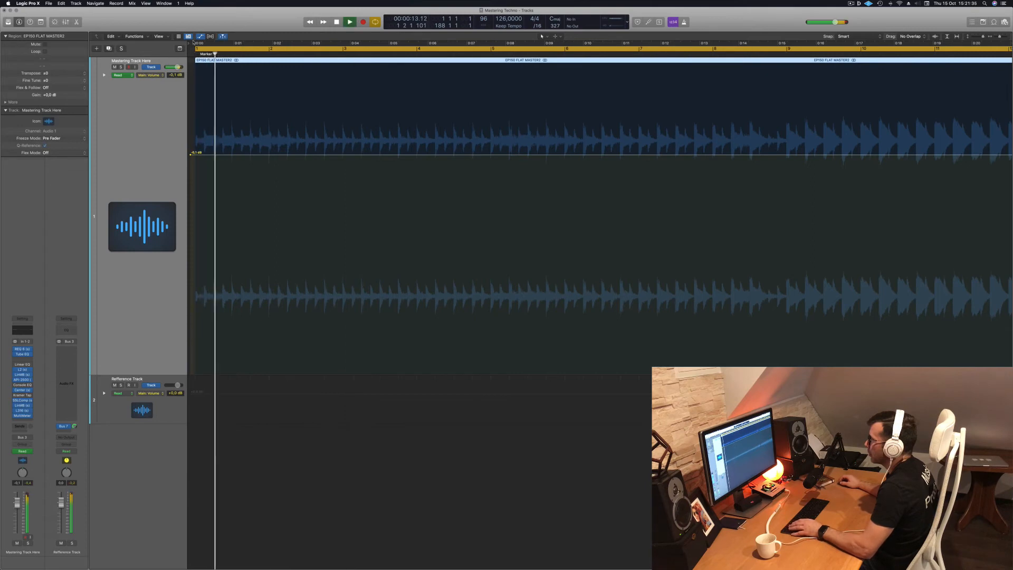
{"action": "key", "text": "space"}
{"action": "key", "text": "space"}
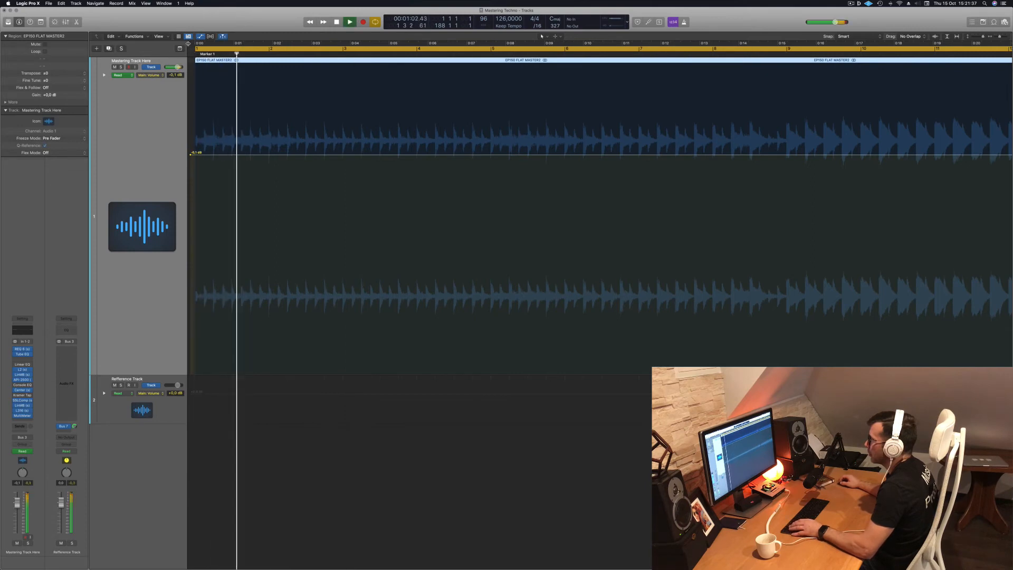
- Replay the mastering track from its start and show its full length in the arrangement
{"action": "left_click_drag", "start_coordinate": [191, 45], "coordinate": [198, 44]}
{"action": "key", "text": "space"}
{"action": "key", "text": "space"}
{"action": "key", "text": "super+Left"}
{"action": "key", "text": "super+Left"}
{"action": "key", "text": "super+Left"}
{"action": "key", "text": "super+Left"}
{"action": "key", "text": "super+Left"}
{"action": "key", "text": "super+Left"}
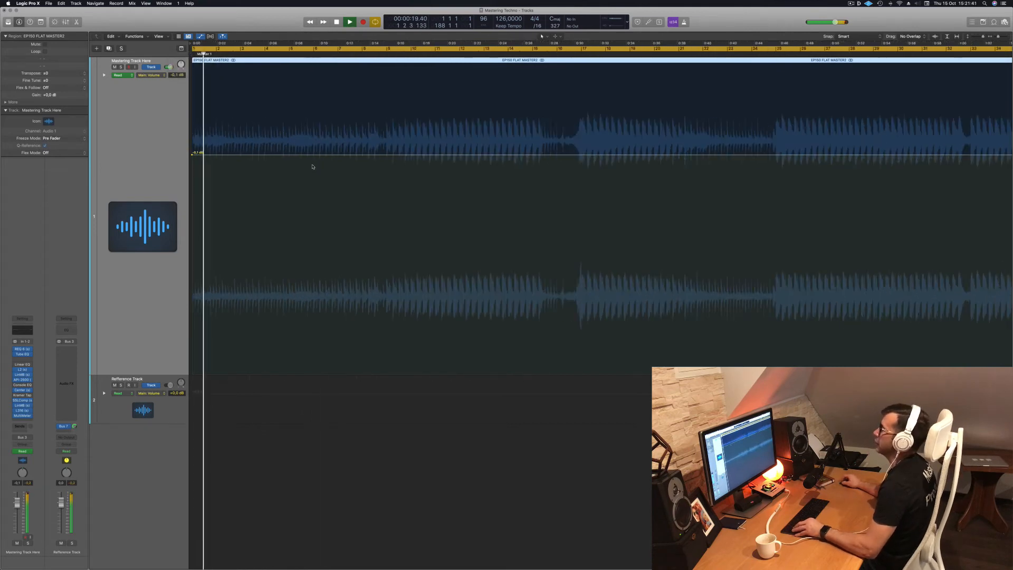
{"action": "key", "text": "super+Right"}
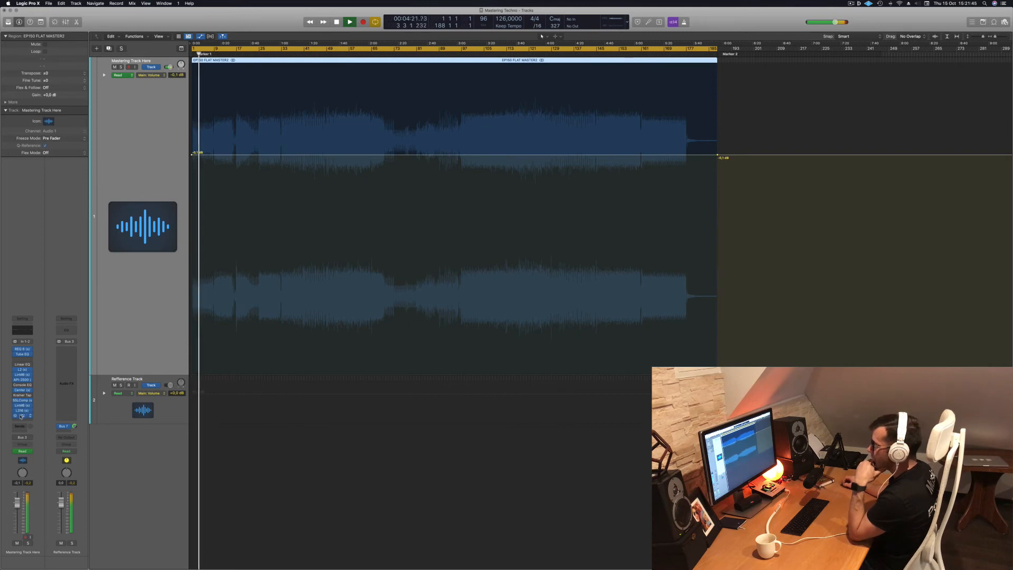
- Show all plug-in windows again and rearrange them, closing SSLComp and moving the MultiMeter and the Multi Opto Mastering multiband apart
{"action": "key", "text": "v"}
{"action": "left_click_drag", "start_coordinate": [876, 55], "coordinate": [859, 55]}
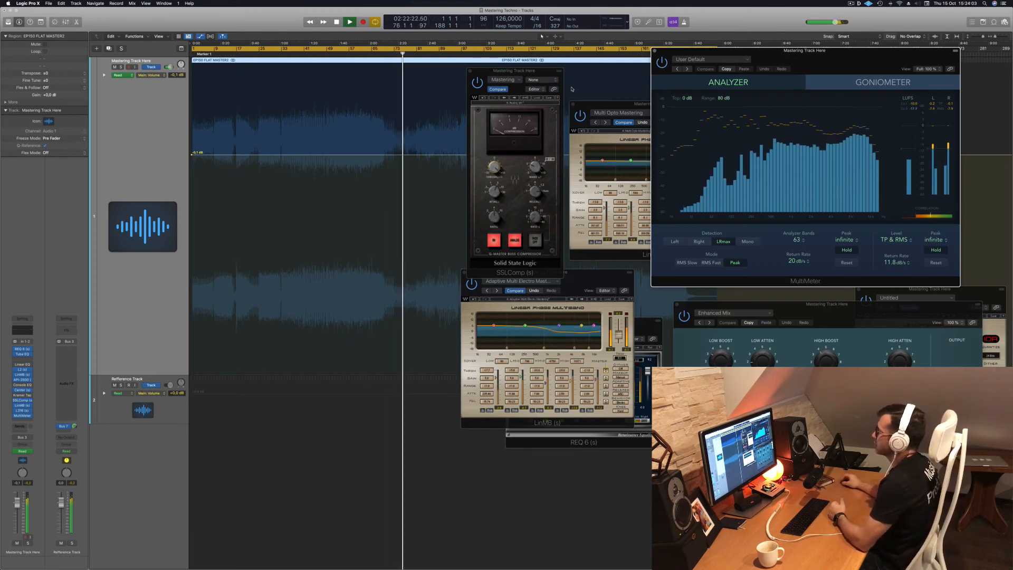
{"action": "left_click_drag", "start_coordinate": [534, 69], "coordinate": [532, 68]}
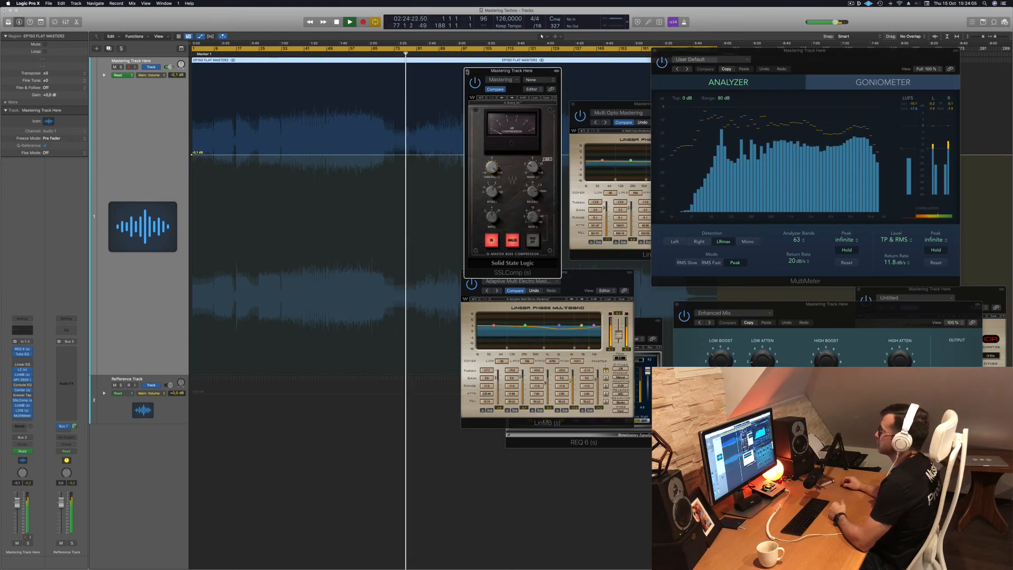
{"action": "left_click", "coordinate": [467, 72]}
{"action": "left_click_drag", "start_coordinate": [832, 53], "coordinate": [878, 51]}
{"action": "left_click_drag", "start_coordinate": [684, 111], "coordinate": [784, 234]}
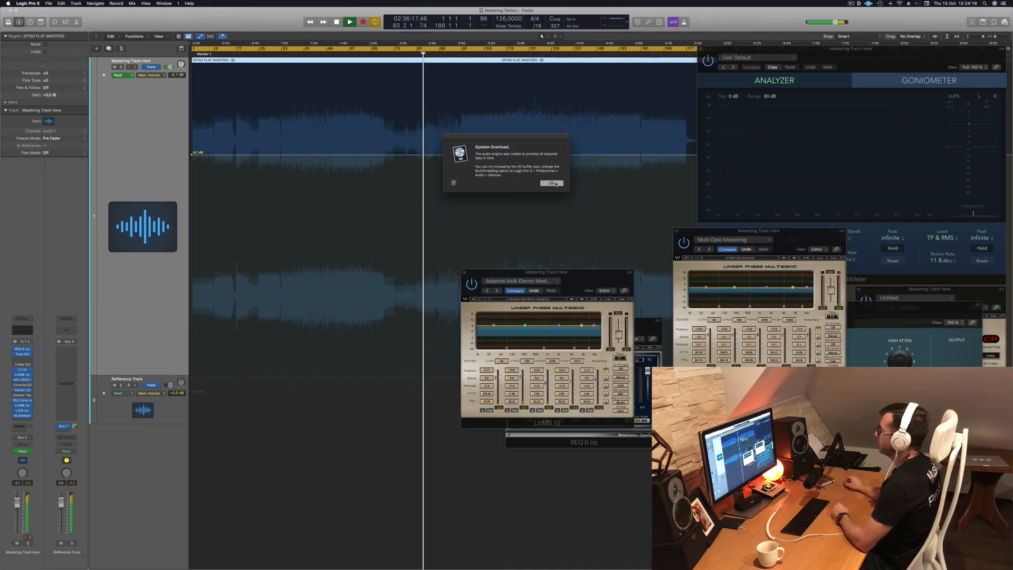
- Dismiss the system overload alert, resume playback and trim the output of the Multi Opto Mastering multiband
{"action": "left_click", "coordinate": [555, 183]}
{"action": "key", "text": "space"}
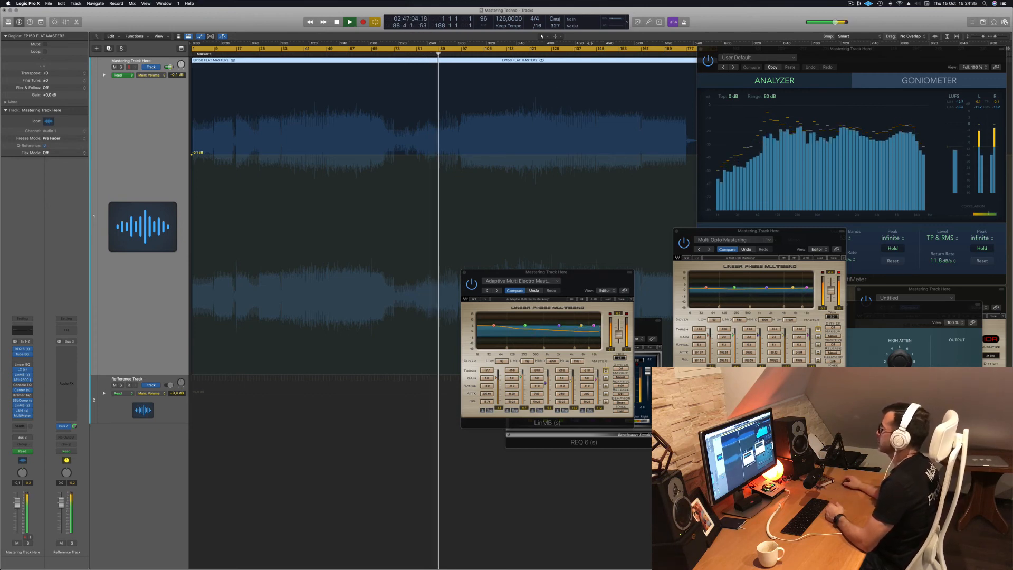
{"action": "left_click", "coordinate": [832, 316]}
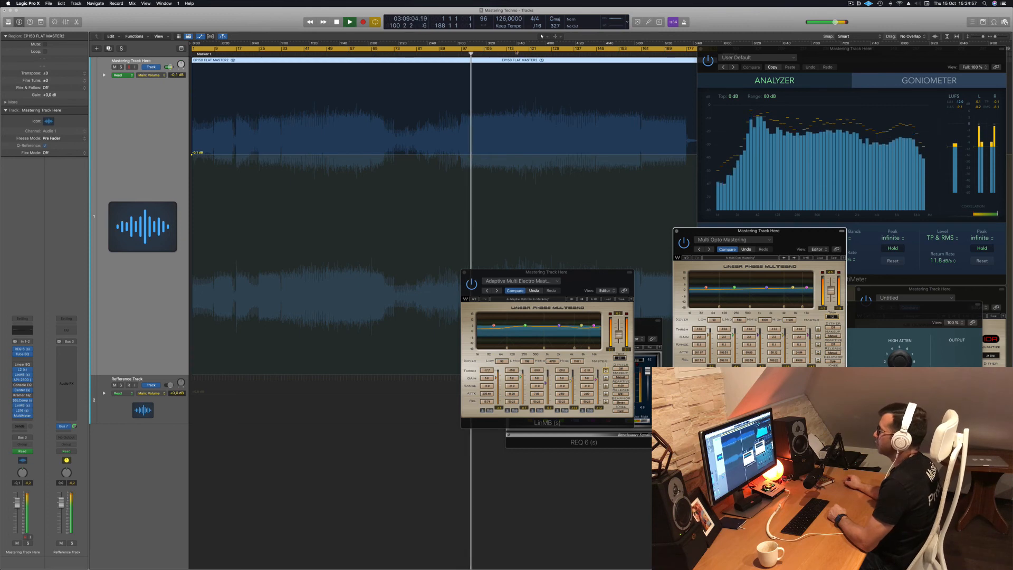
- Jump playback to passages around bars 115 and 111 to check the master's levels in the loud second half
{"action": "left_click", "coordinate": [514, 55]}
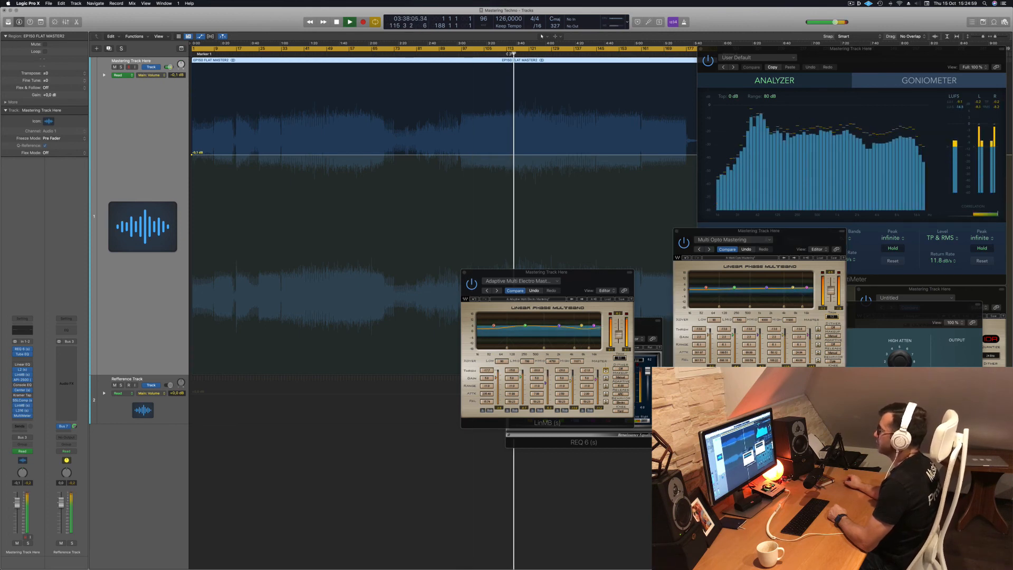
{"action": "left_click", "coordinate": [506, 54]}
{"action": "left_click", "coordinate": [500, 54]}
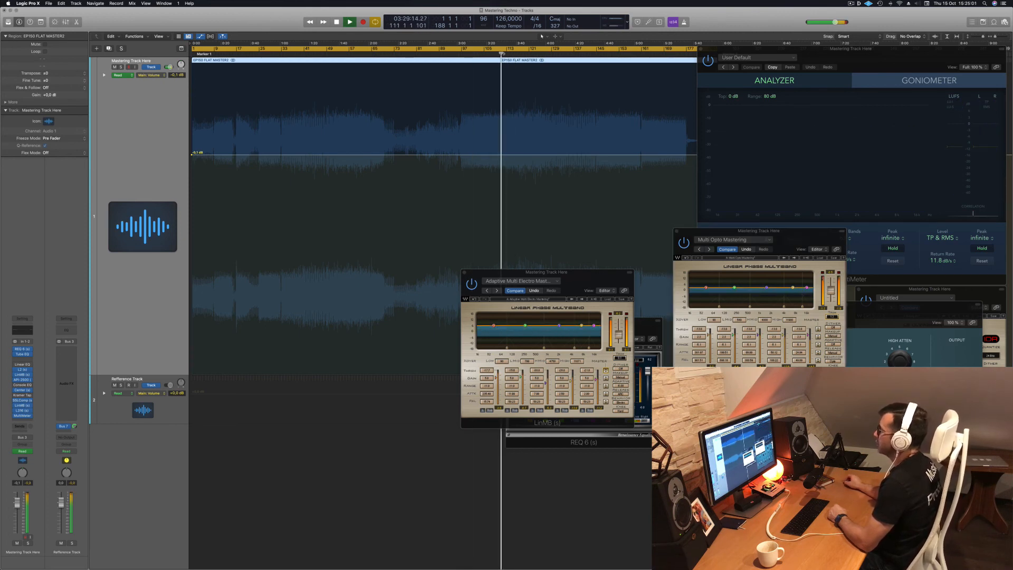